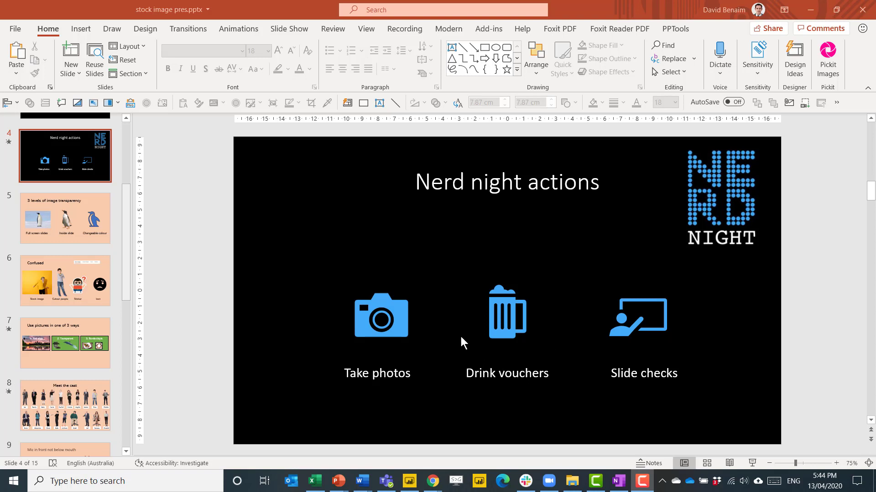
# Step: Select and deselect the camera icon, then bring up the Insert Icons library
pyautogui.click(384, 326)
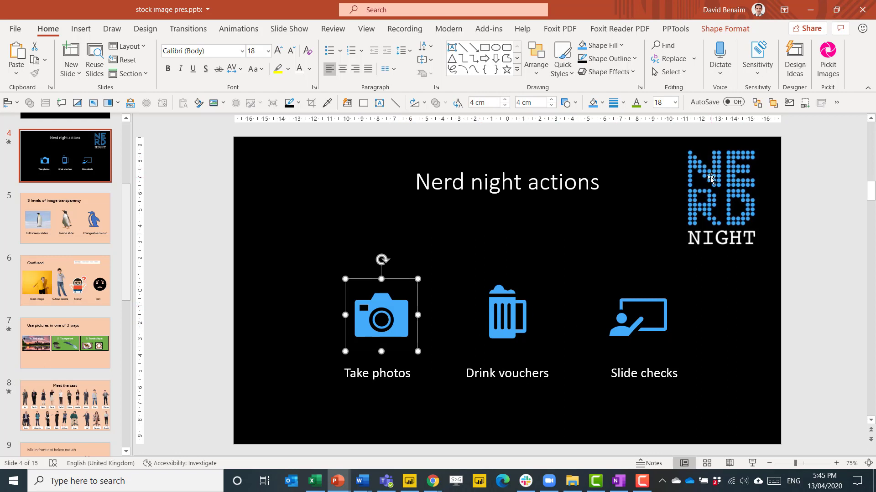
pyautogui.click(735, 305)
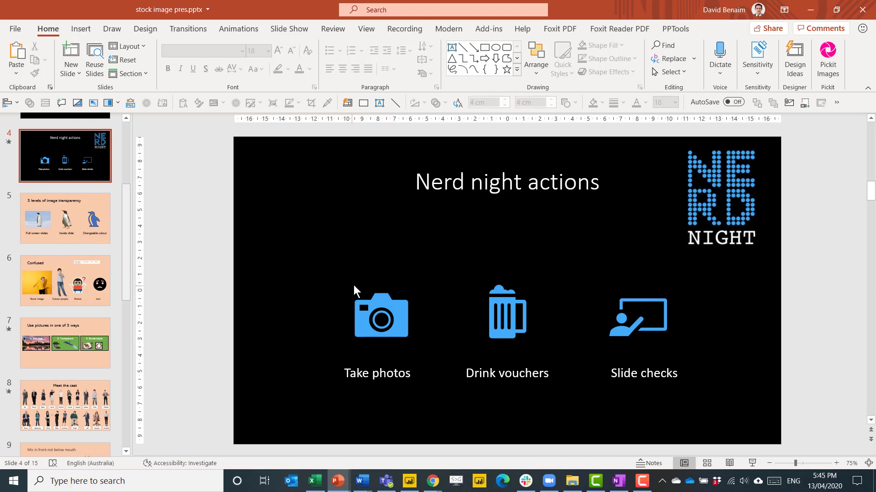
pyautogui.click(86, 30)
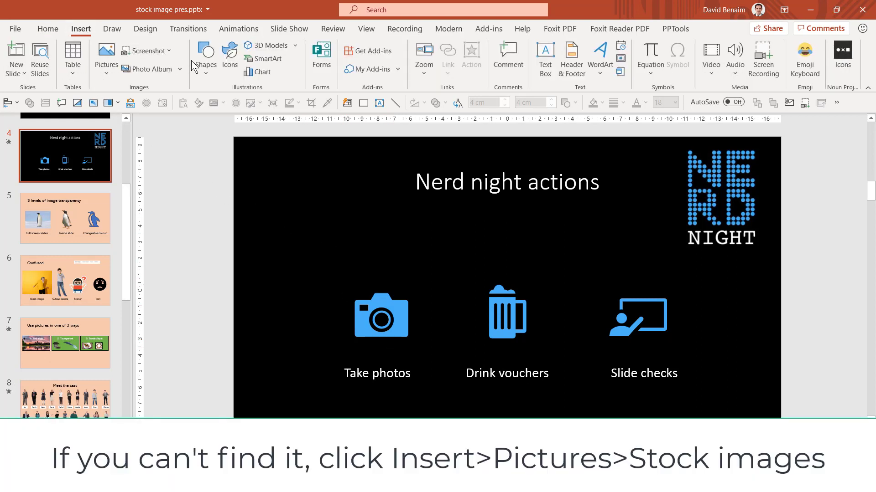
pyautogui.click(230, 59)
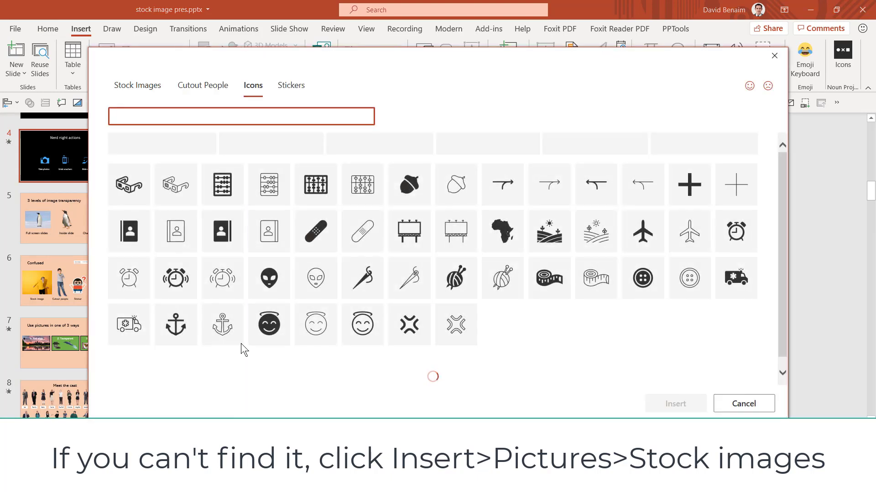
pyautogui.scroll(-20, 492, 244)
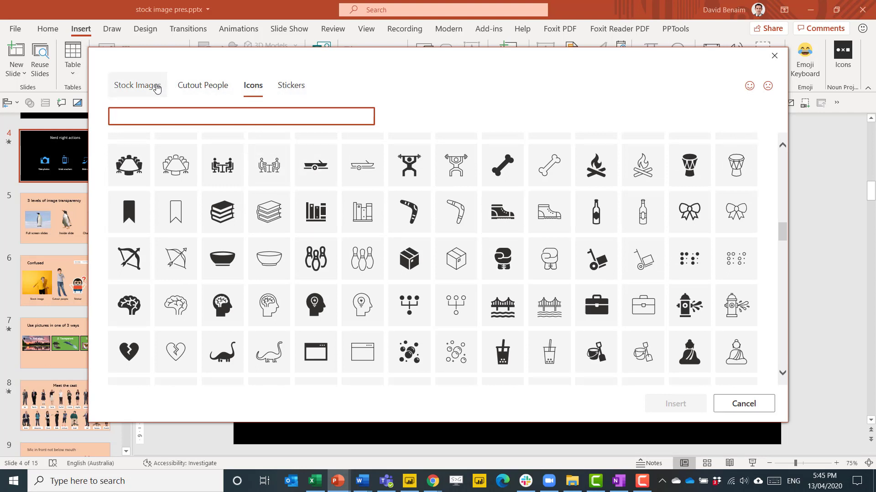
# Step: Browse stock images, cutout people and stickers without inserting, then show the Office Account page
pyautogui.click(153, 88)
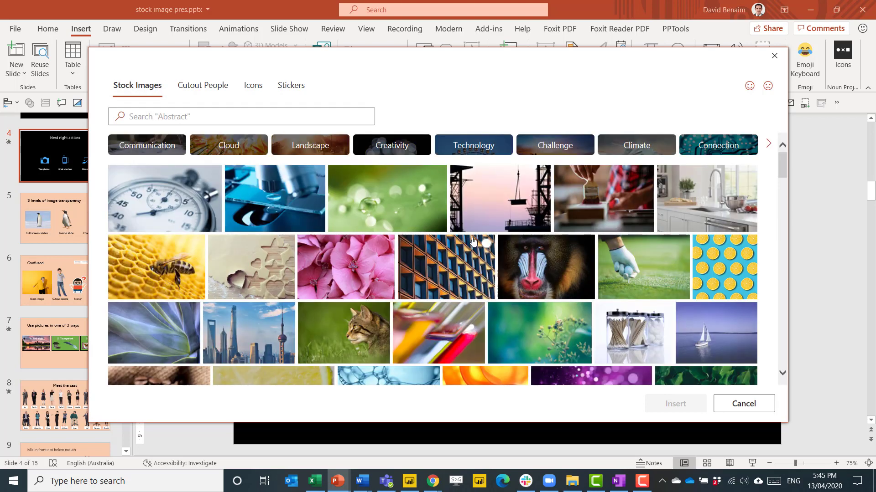
pyautogui.click(201, 93)
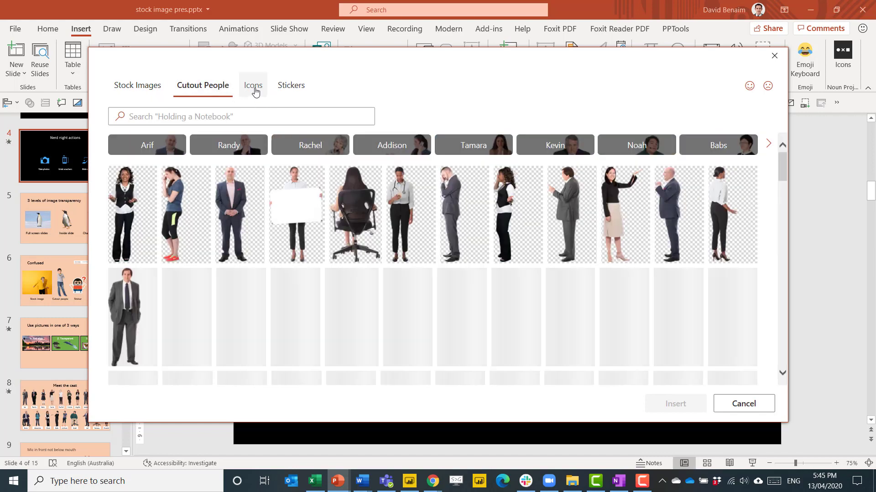
pyautogui.click(289, 90)
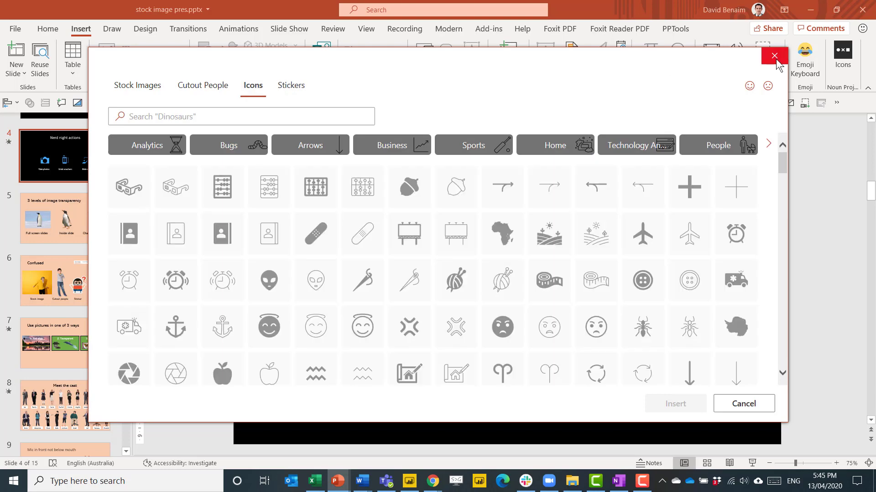
pyautogui.click(774, 55)
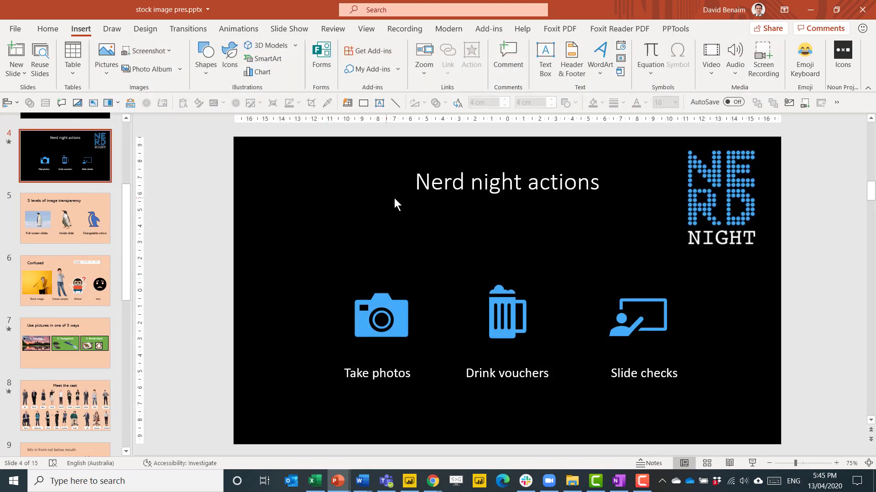
pyautogui.click(15, 28)
pyautogui.click(38, 360)
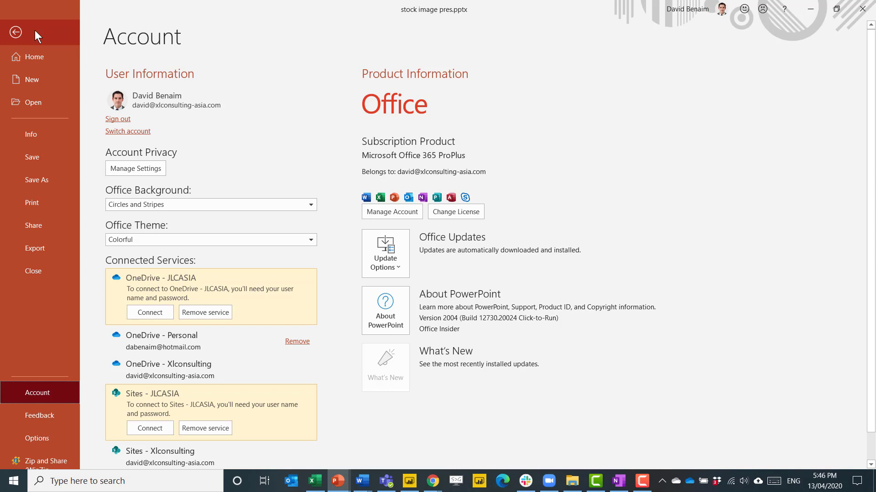
# Step: Return to the slide editor and turn the brain icon on slide 4 blue
pyautogui.click(35, 30)
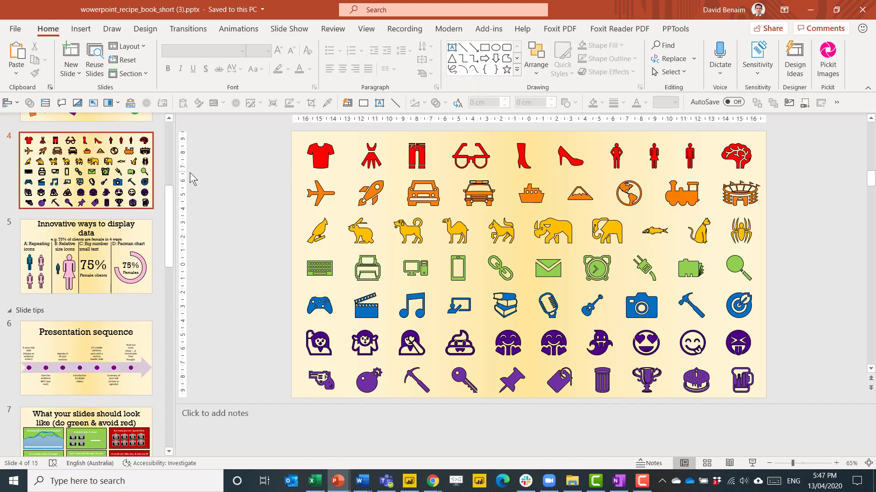
pyautogui.scroll(5, 149, 193)
pyautogui.scroll(-10, 150, 192)
pyautogui.scroll(10, 149, 193)
pyautogui.scroll(-5, 149, 194)
pyautogui.click(317, 161)
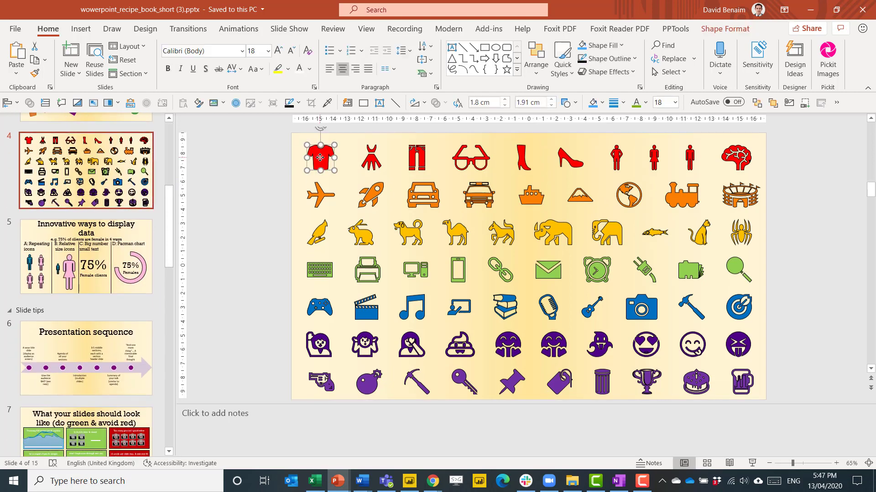
pyautogui.click(368, 160)
pyautogui.click(411, 164)
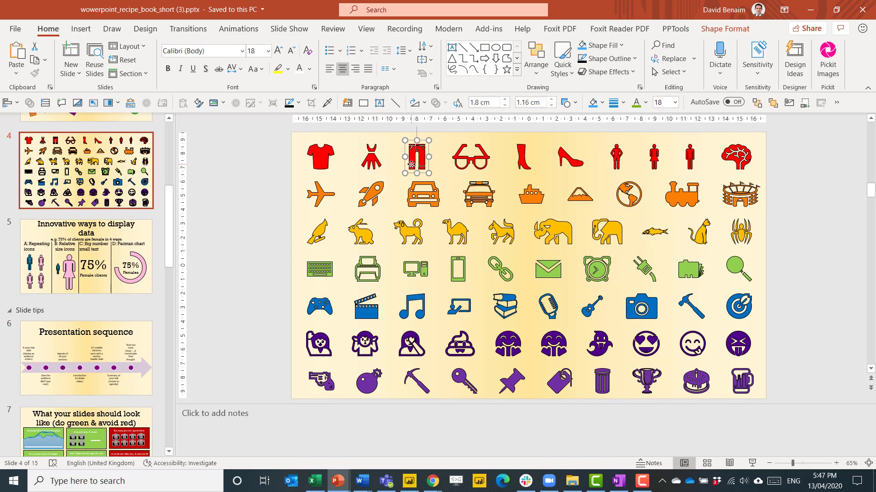
pyautogui.click(463, 161)
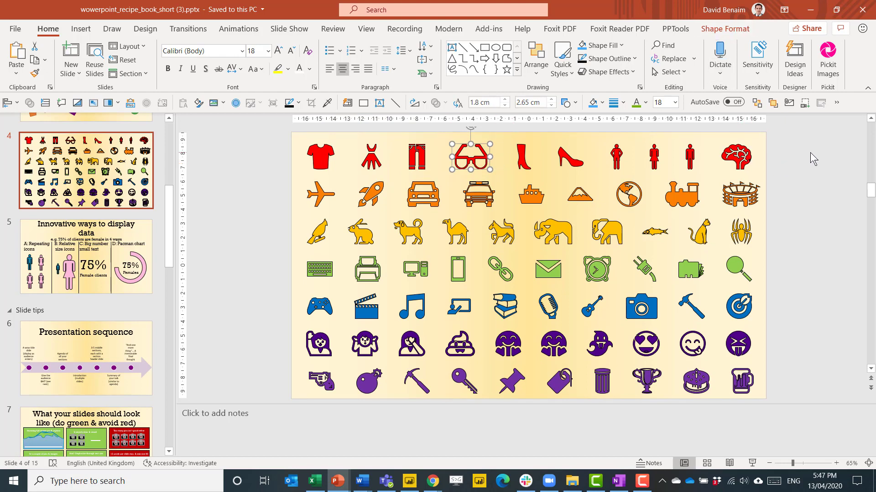
pyautogui.click(734, 160)
pyautogui.hotkey('ctrl', 'z')
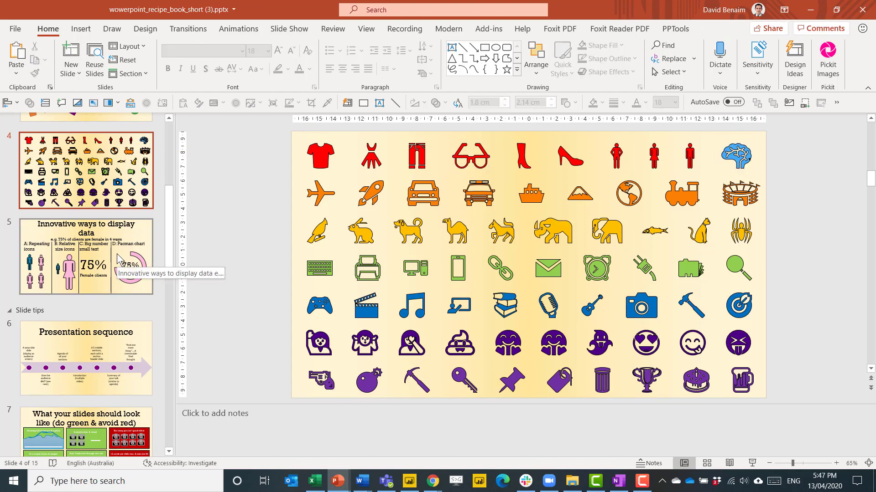
# Step: Inspect the figure icons on the Innovative ways to display data slide, then open slide 7
pyautogui.click(117, 254)
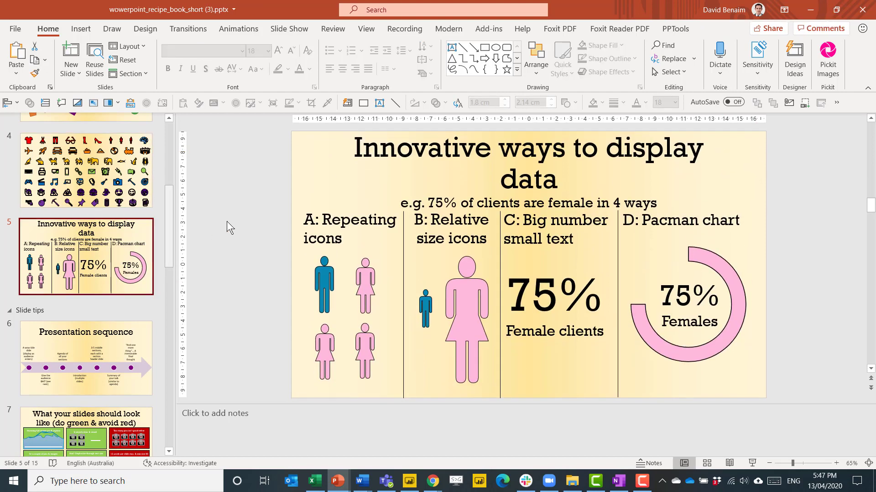
pyautogui.click(325, 278)
pyautogui.click(361, 285)
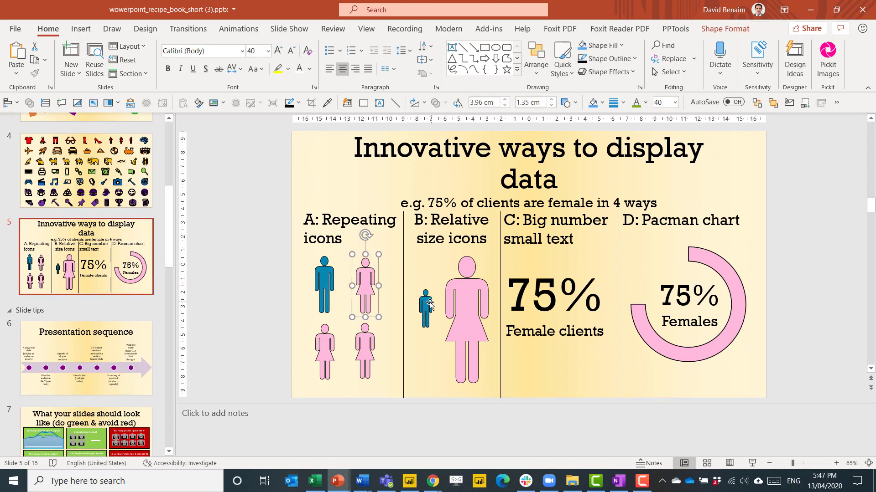
pyautogui.click(428, 305)
pyautogui.click(458, 305)
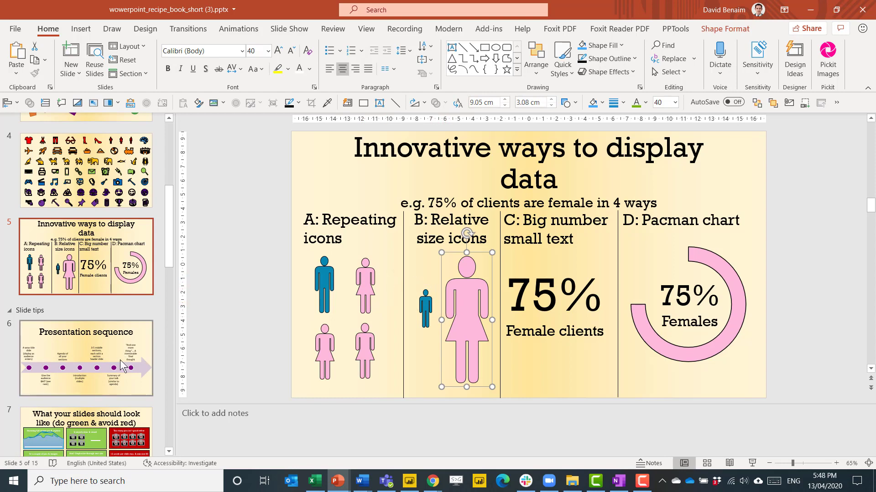
pyautogui.scroll(-5, 122, 366)
pyautogui.click(105, 201)
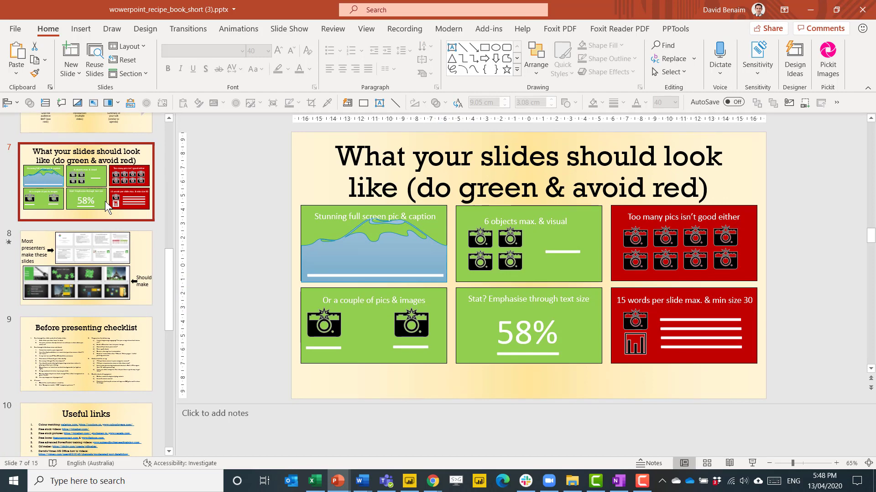
# Step: Scroll down to reach the Online rehearsal NN talk deck in PowerPoint for the web
pyautogui.scroll(-6, 106, 203)
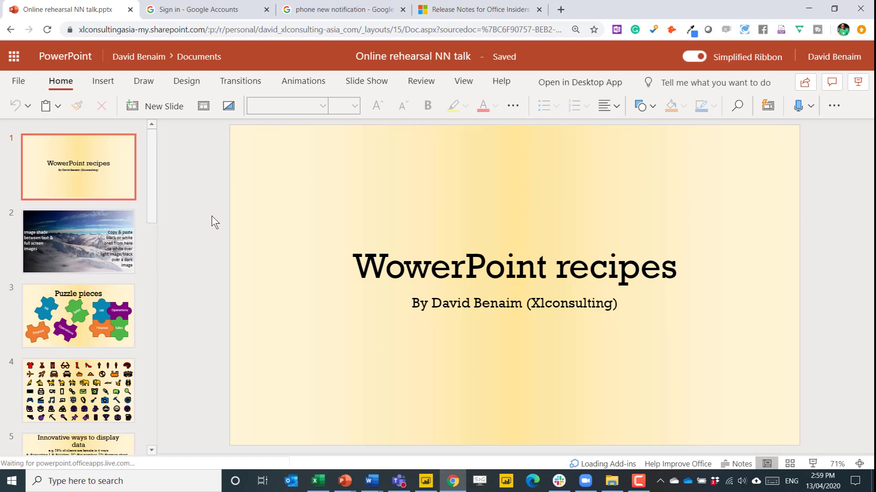
# Step: Open Insert Icons and scroll the gallery down to the emotion and food and drink categories
pyautogui.click(108, 84)
pyautogui.click(299, 109)
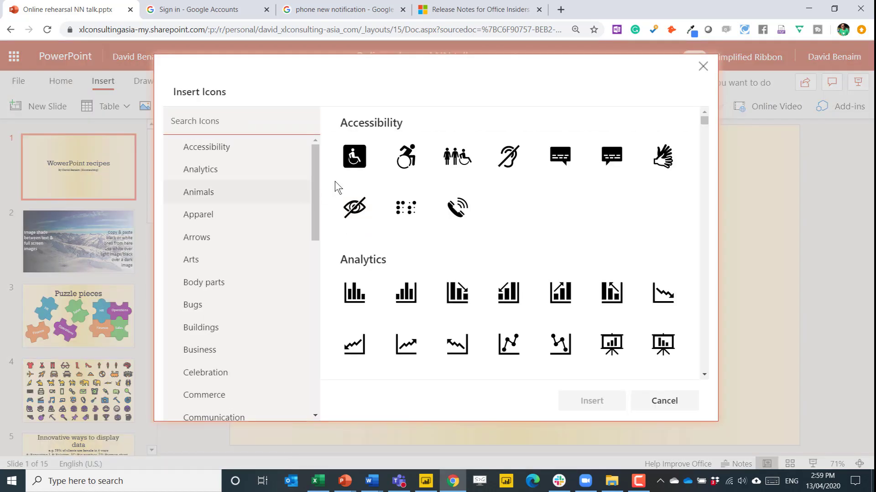
pyautogui.scroll(-20, 390, 223)
pyautogui.scroll(-5, 391, 223)
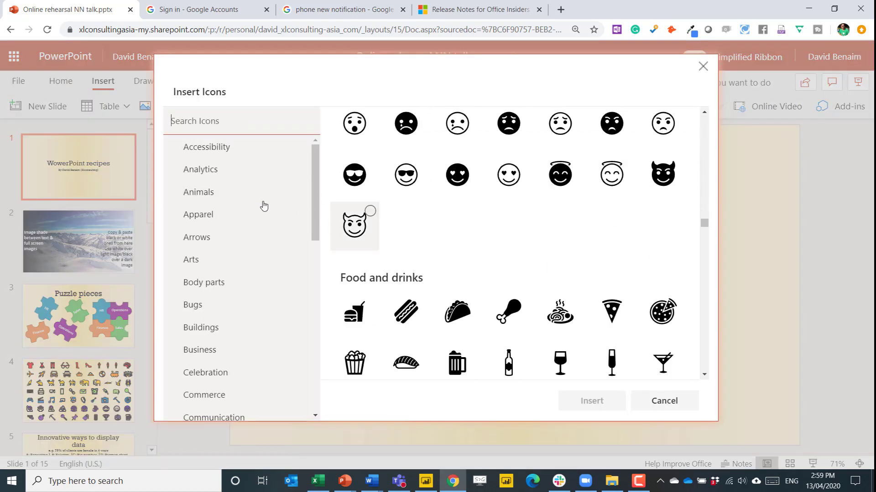
pyautogui.scroll(-10, 224, 209)
pyautogui.scroll(10, 241, 235)
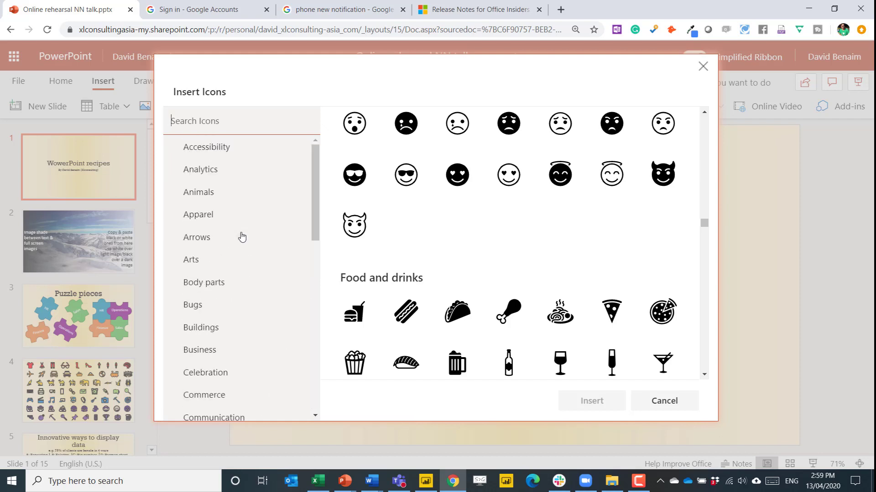
pyautogui.scroll(-10, 242, 235)
pyautogui.scroll(10, 242, 237)
# Step: Reopen the desktop icon library, scroll through the Icons tab, and search for 'clock'
pyautogui.click(703, 66)
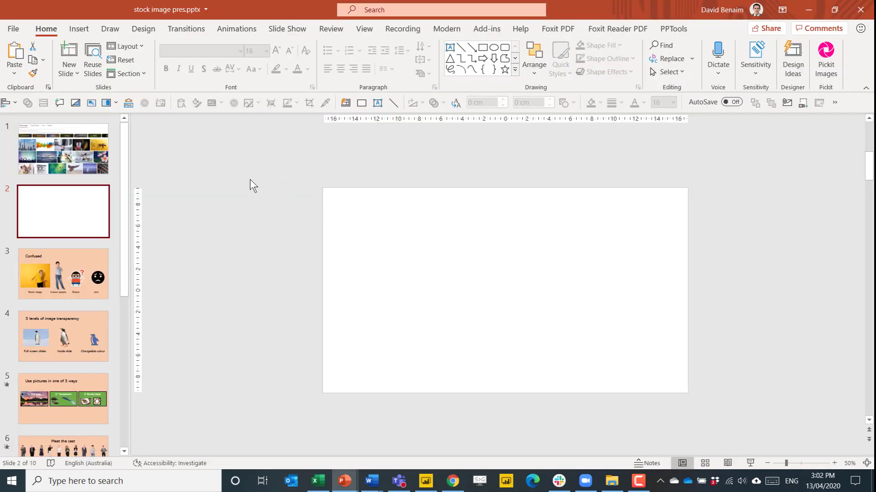
pyautogui.click(85, 31)
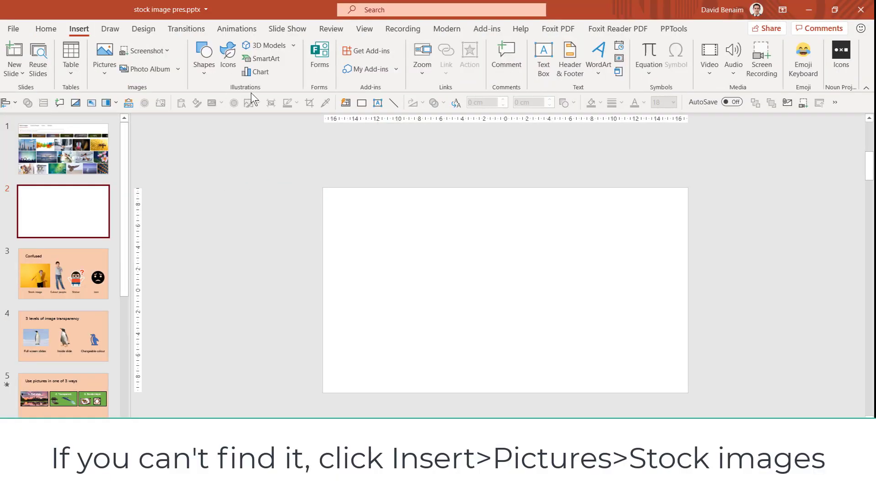
pyautogui.click(227, 66)
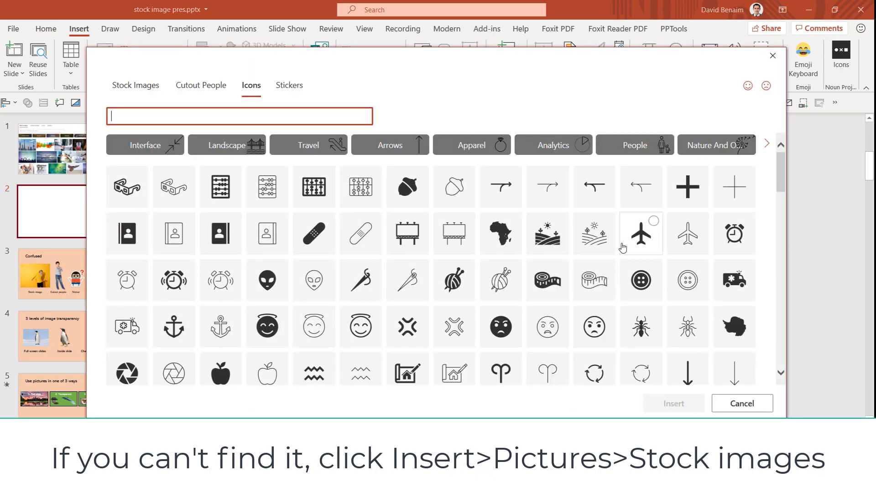
pyautogui.scroll(-10, 564, 224)
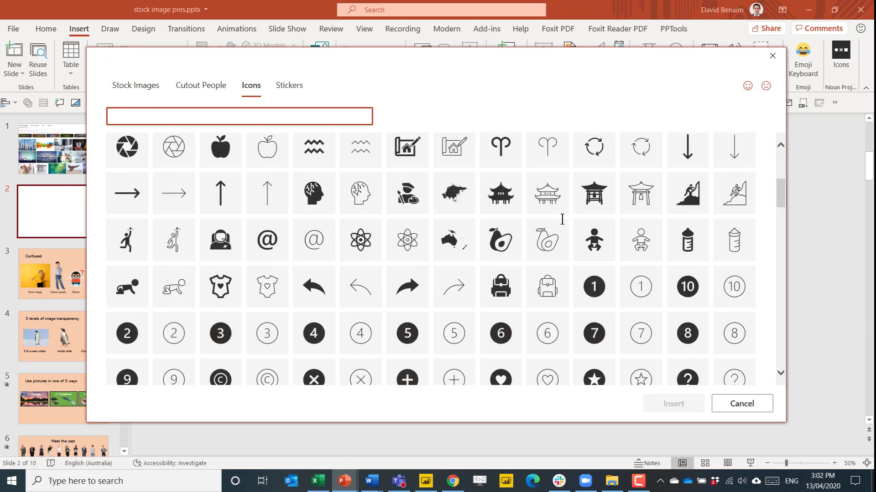
pyautogui.scroll(-5, 565, 223)
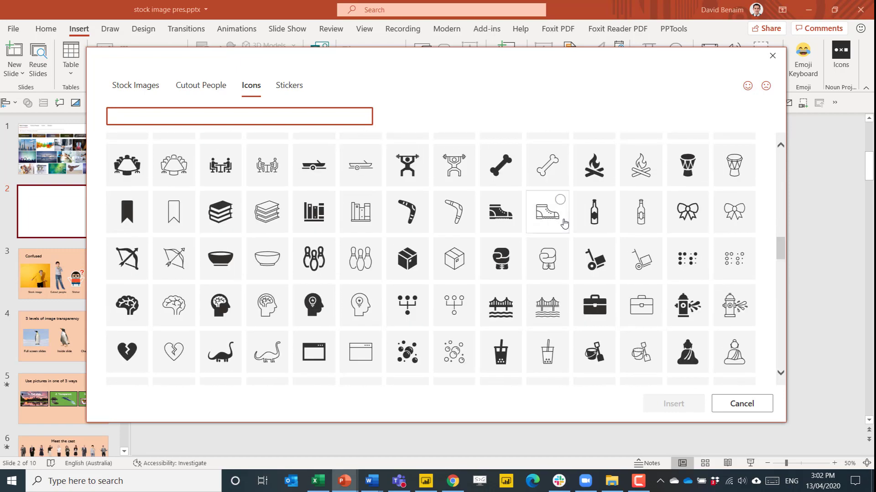
pyautogui.scroll(-15, 564, 223)
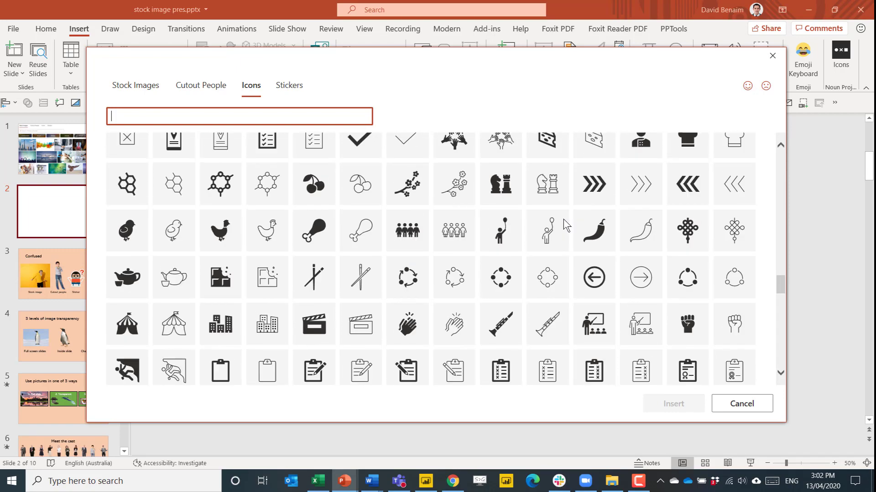
pyautogui.scroll(-15, 563, 219)
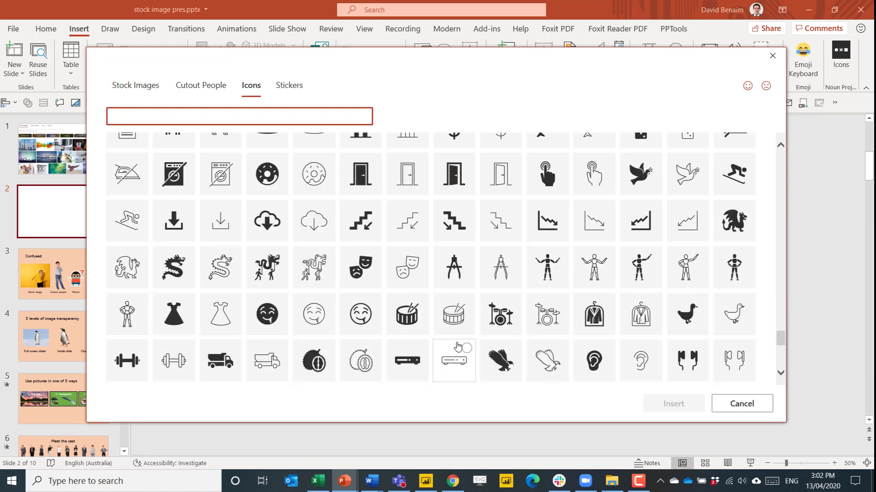
pyautogui.scroll(-10, 492, 307)
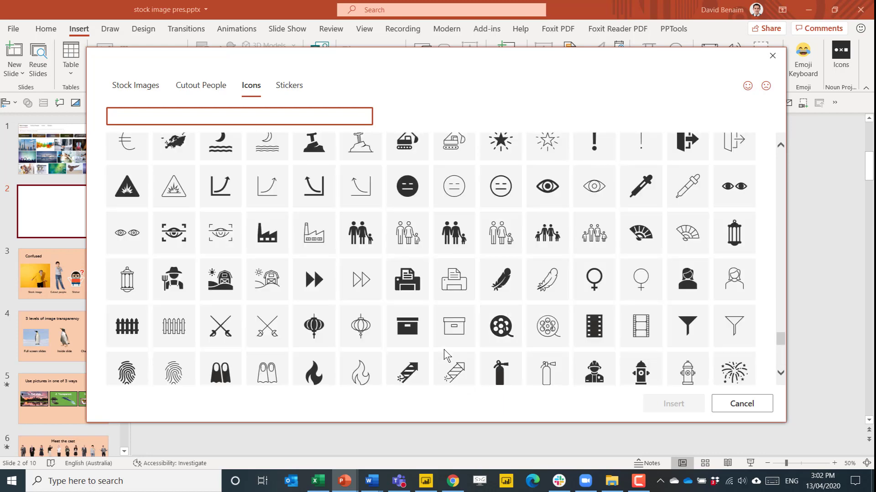
pyautogui.scroll(-10, 444, 350)
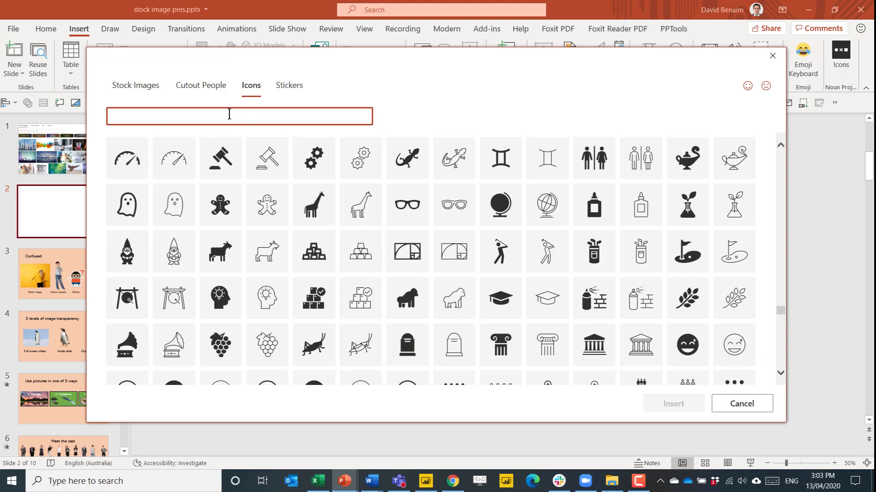
pyautogui.write('clock')
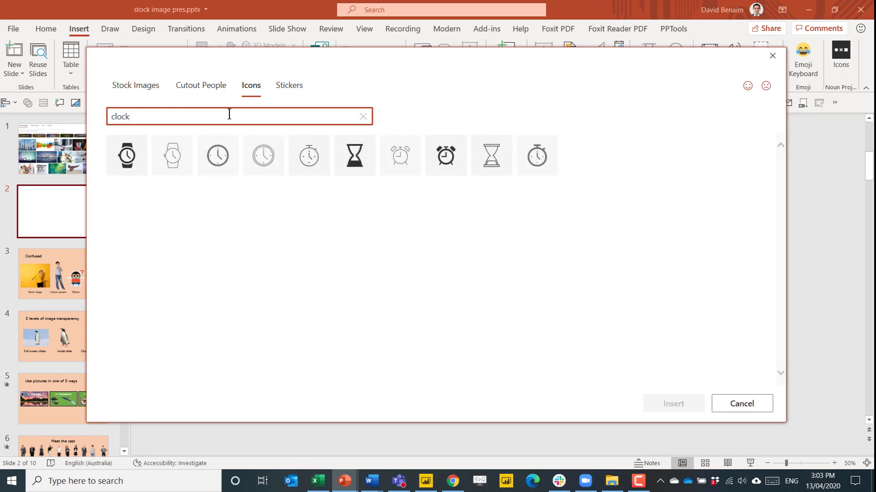
# Step: Insert the outline and solid alarm-clock icons onto slide 2
pyautogui.click(446, 154)
pyautogui.click(400, 157)
pyautogui.click(657, 401)
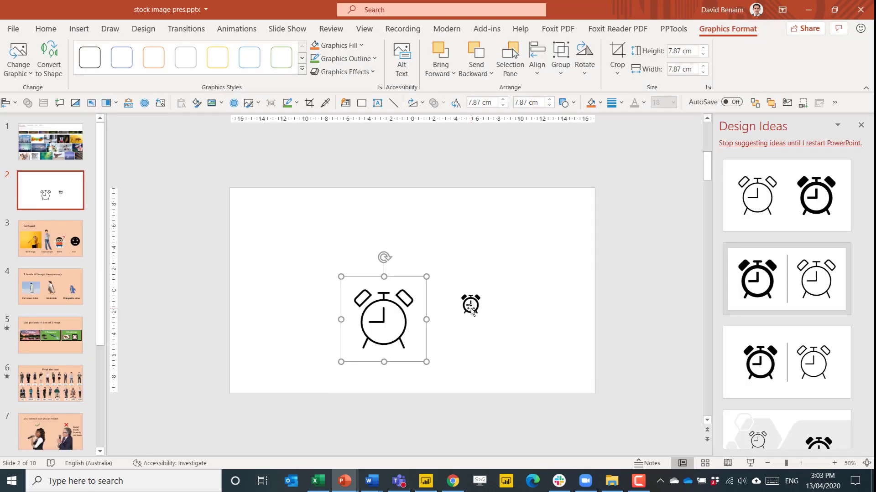
# Step: Enlarge the solid alarm clock to 6.72 cm, then select both clocks together
pyautogui.click(471, 310)
pyautogui.moveTo(482, 291); pyautogui.dragTo(466, 324)
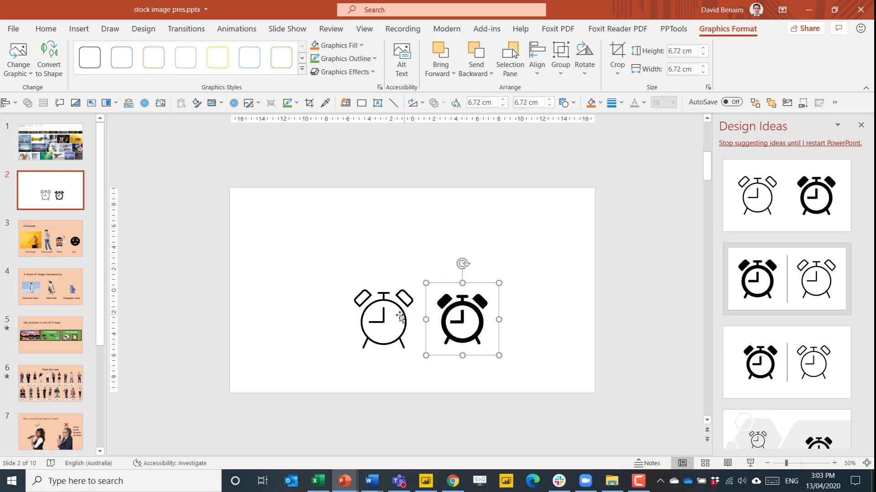
pyautogui.click(358, 302)
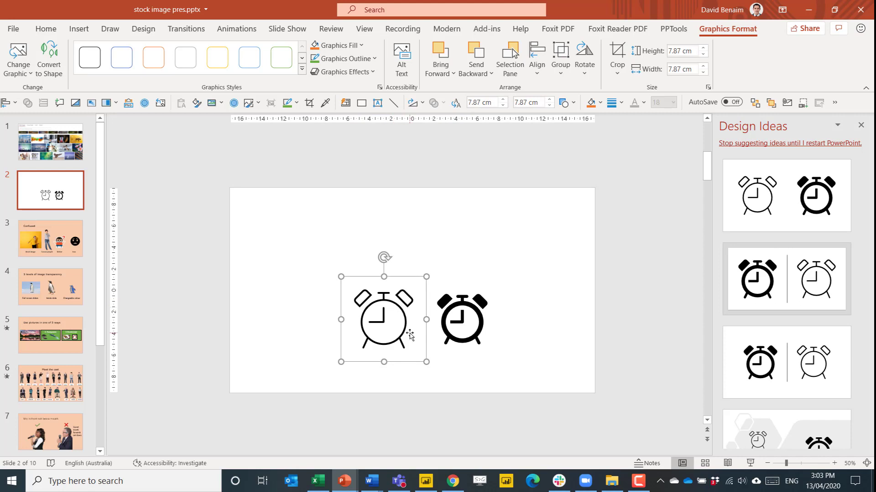
pyautogui.click(494, 245)
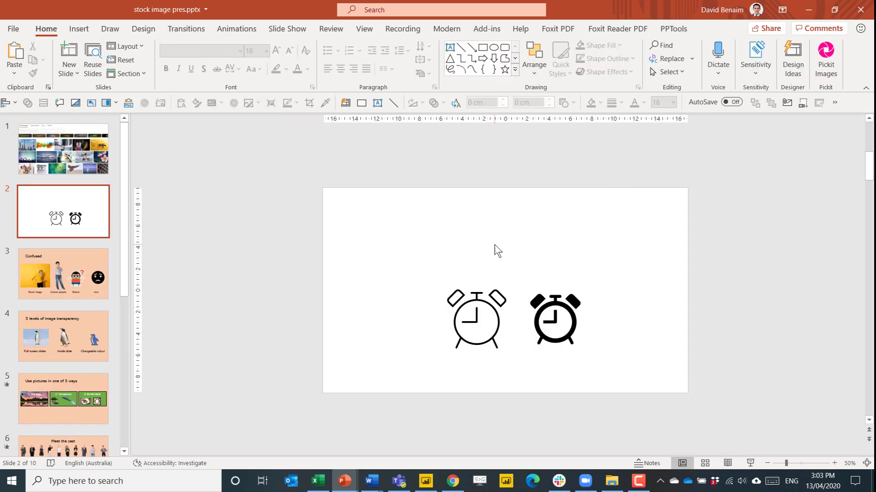
pyautogui.moveTo(410, 255); pyautogui.dragTo(637, 391)
# Step: Give both alarm clocks an orange graphics fill and black outline
pyautogui.click(722, 29)
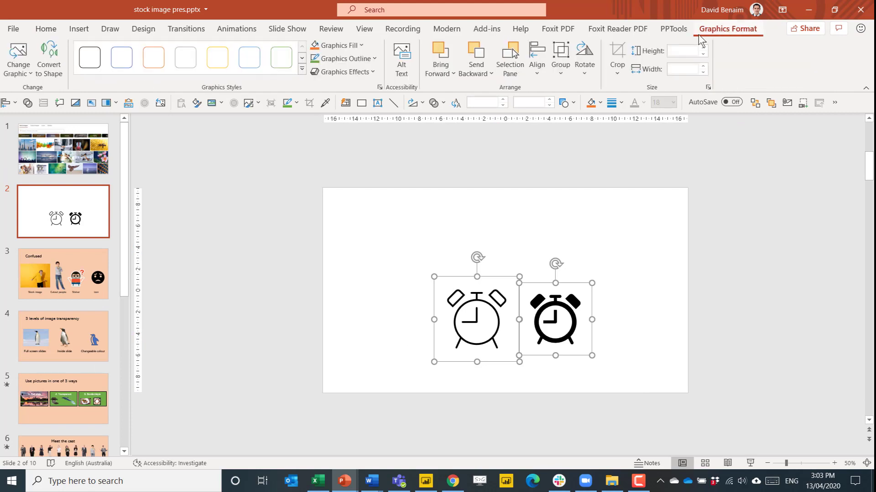
pyautogui.click(313, 46)
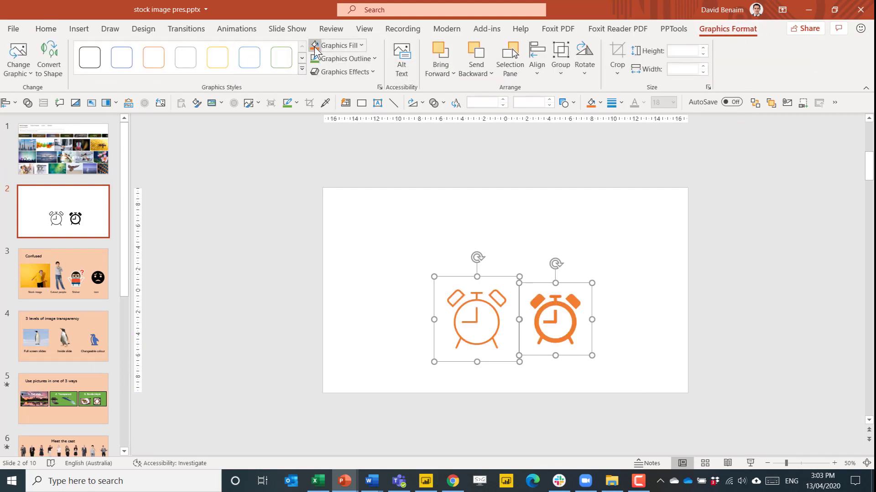
pyautogui.click(345, 58)
pyautogui.click(323, 88)
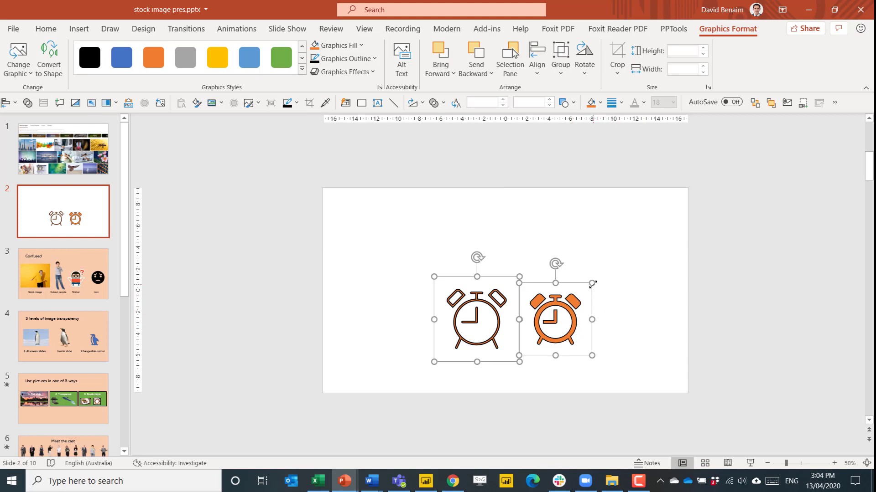
# Step: Convert the right solid alarm clock to a shape and ungroup it into pieces
pyautogui.click(458, 288)
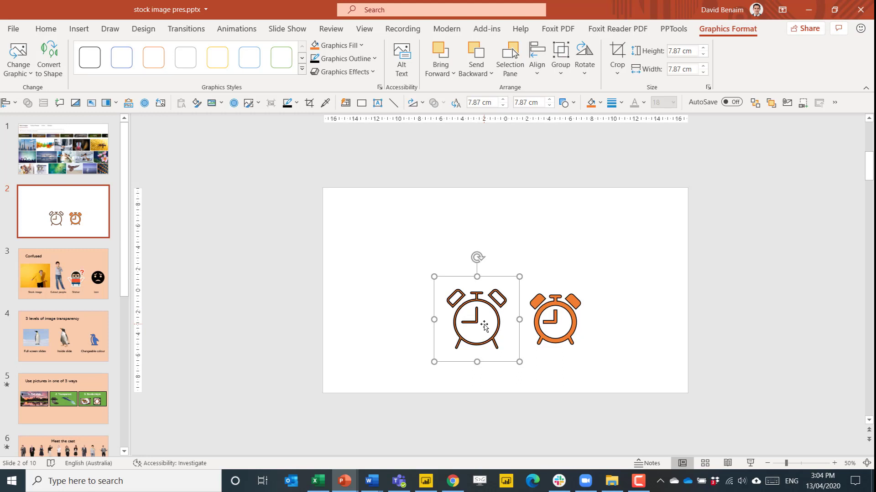
pyautogui.click(554, 301)
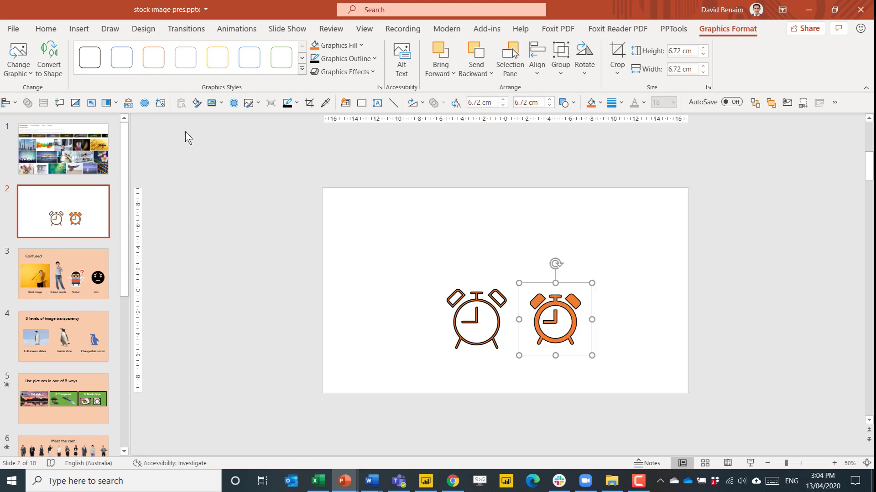
pyautogui.click(53, 64)
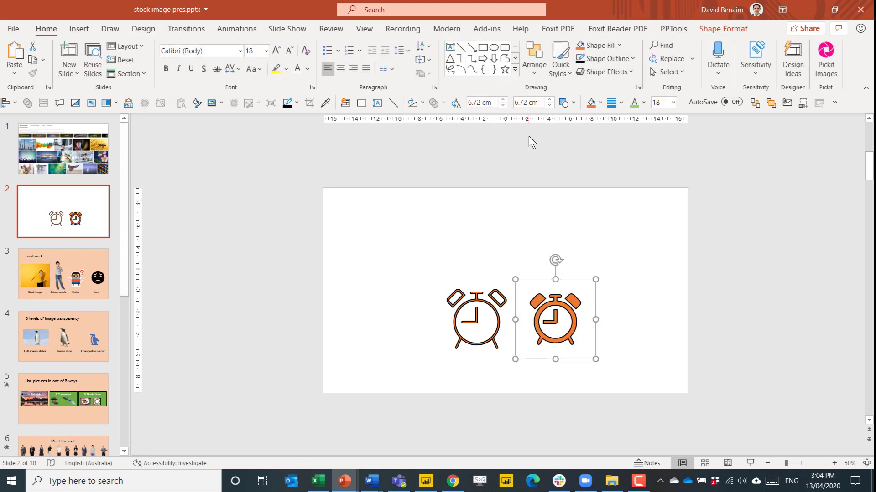
pyautogui.click(534, 59)
pyautogui.click(581, 206)
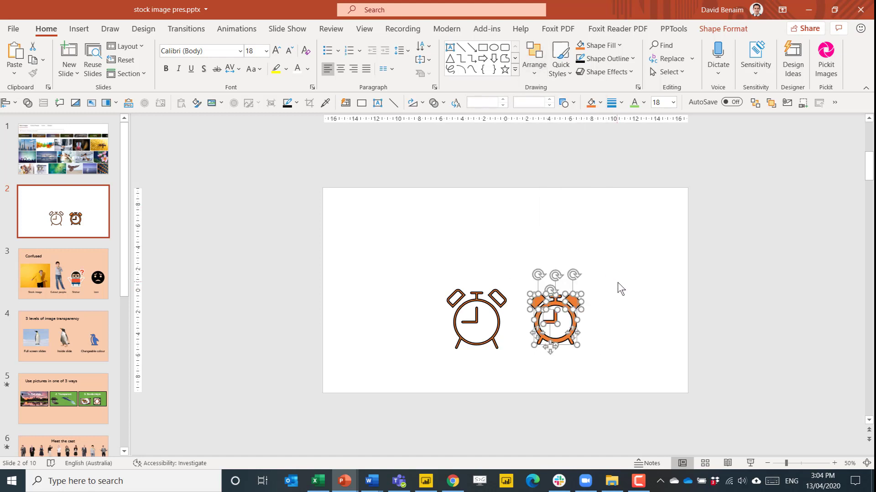
# Step: Fill the solid clock's two bells and hands with green
pyautogui.click(584, 301)
pyautogui.click(573, 302)
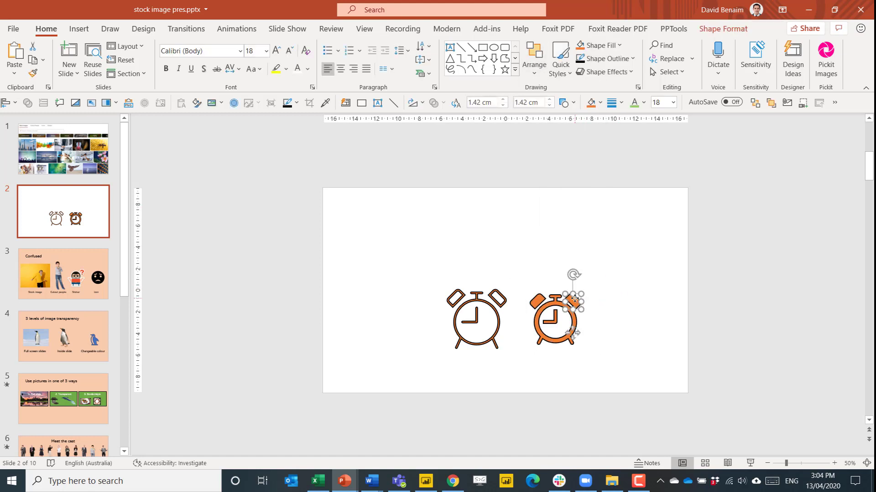
pyautogui.keyDown('shift'); pyautogui.click(532, 306); pyautogui.keyUp('shift')
pyautogui.click(600, 43)
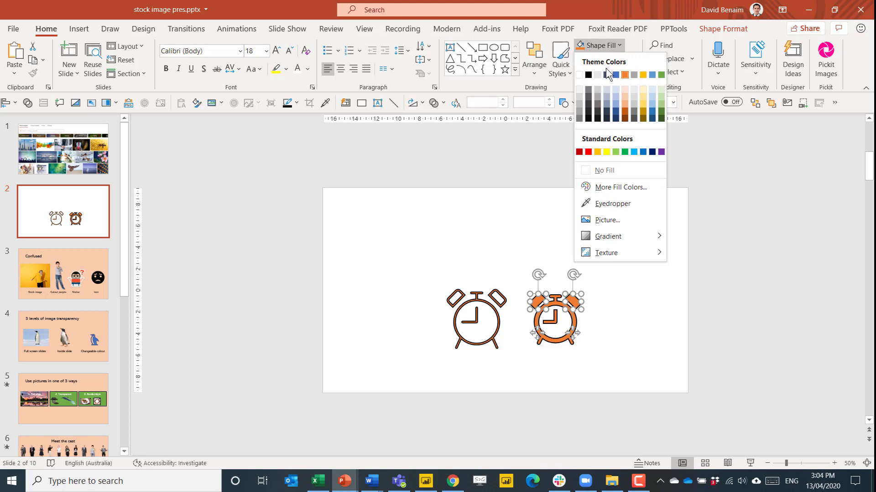
pyautogui.click(660, 76)
pyautogui.click(553, 318)
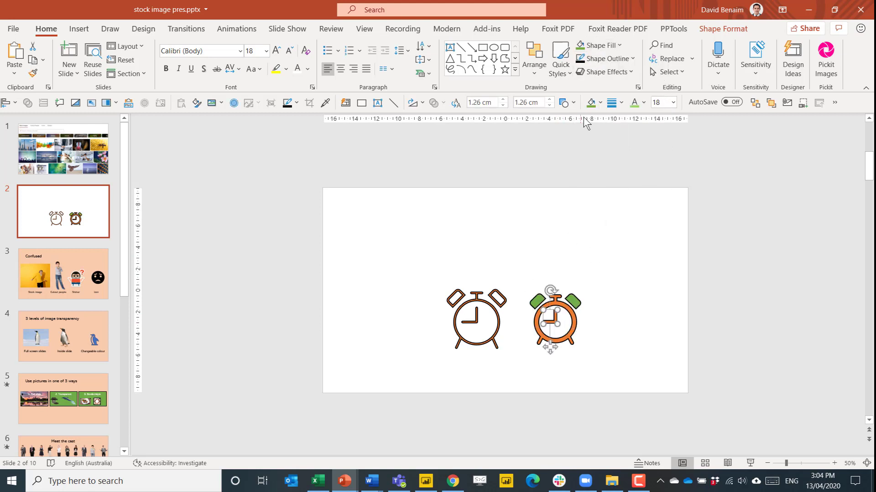
pyautogui.click(587, 46)
pyautogui.click(639, 238)
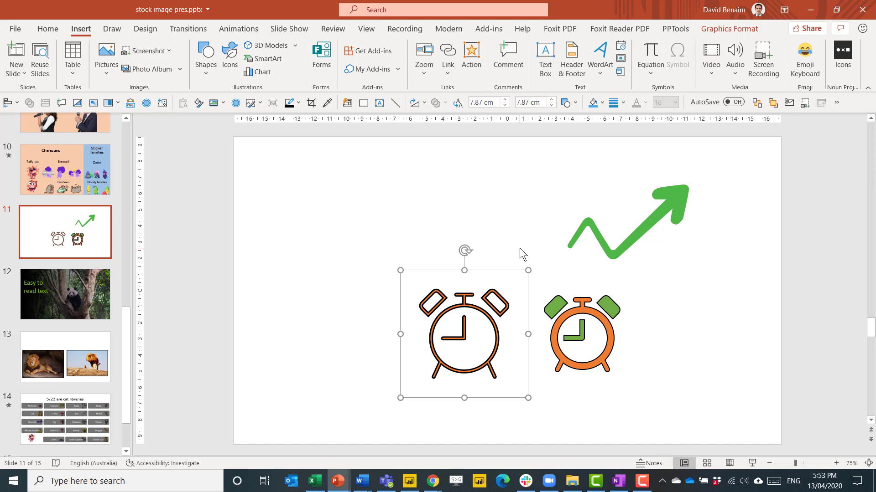
# Step: Convert the outlined clock to a drawing object, ungroup it, and select its right bell
pyautogui.hotkey('ctrl', 'shift', 'g')
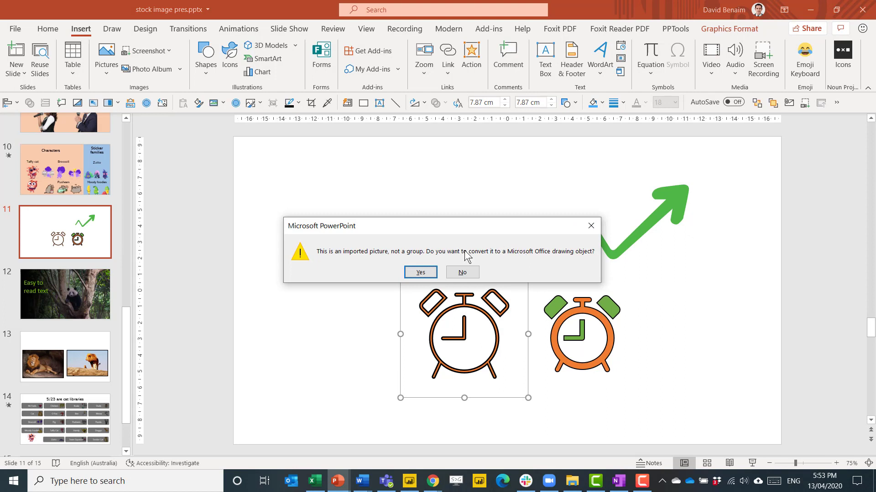
pyautogui.click(417, 272)
pyautogui.hotkey('ctrl', 'shift', 'g')
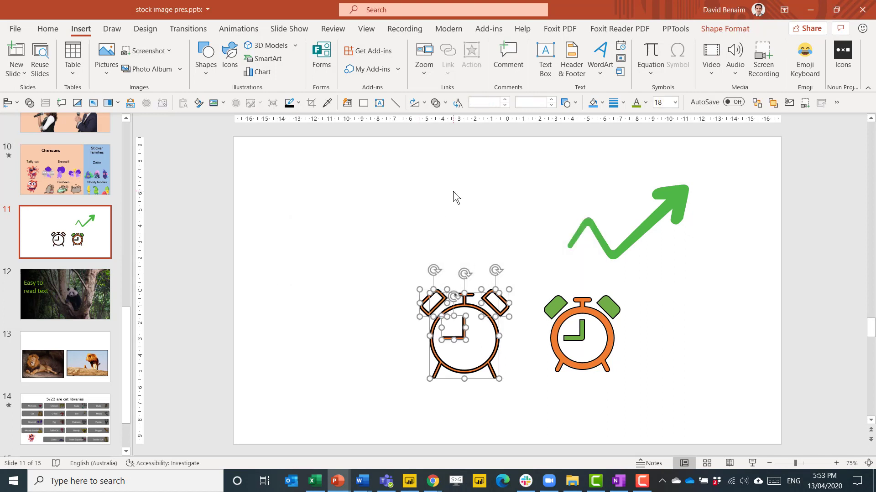
pyautogui.click(499, 228)
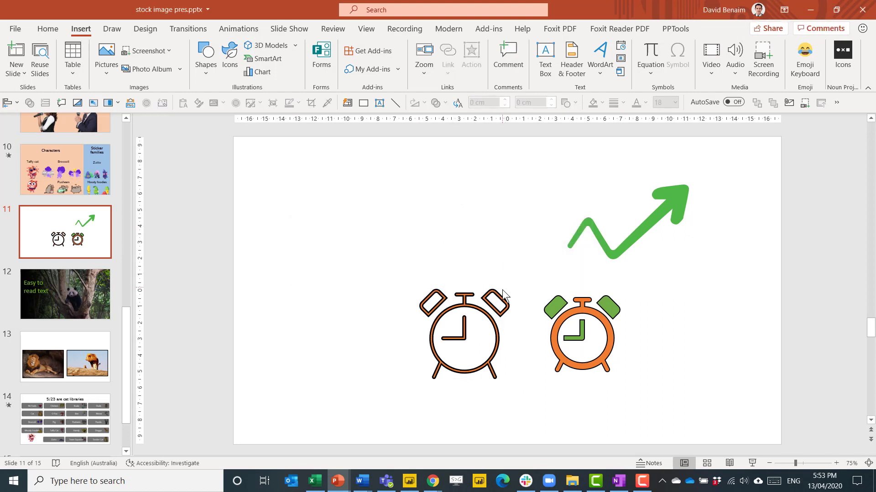
pyautogui.click(498, 296)
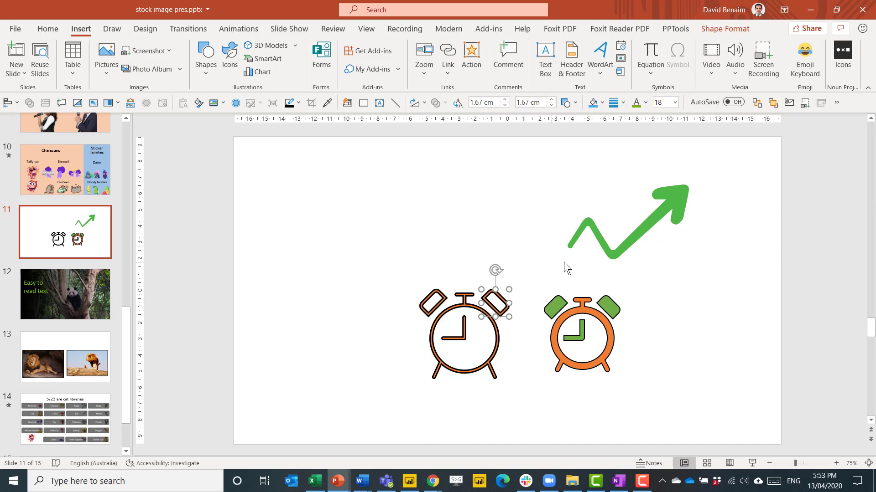
pyautogui.click(666, 202)
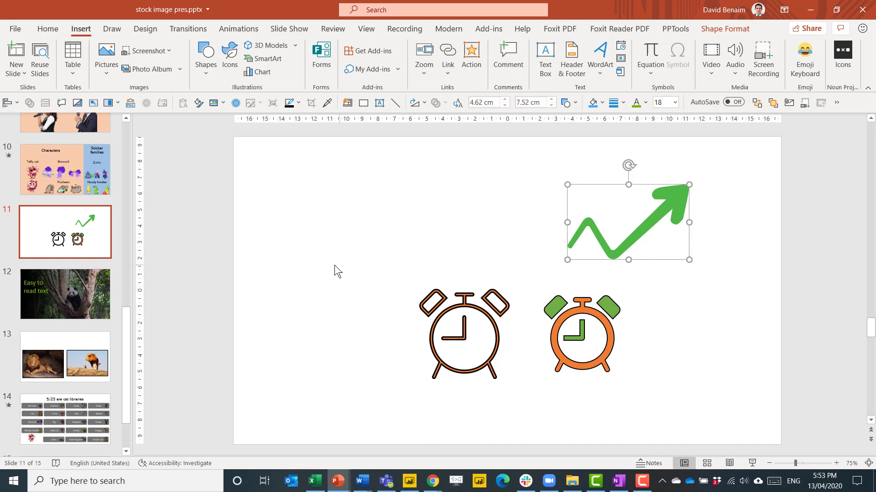
pyautogui.moveTo(324, 266); pyautogui.dragTo(698, 417)
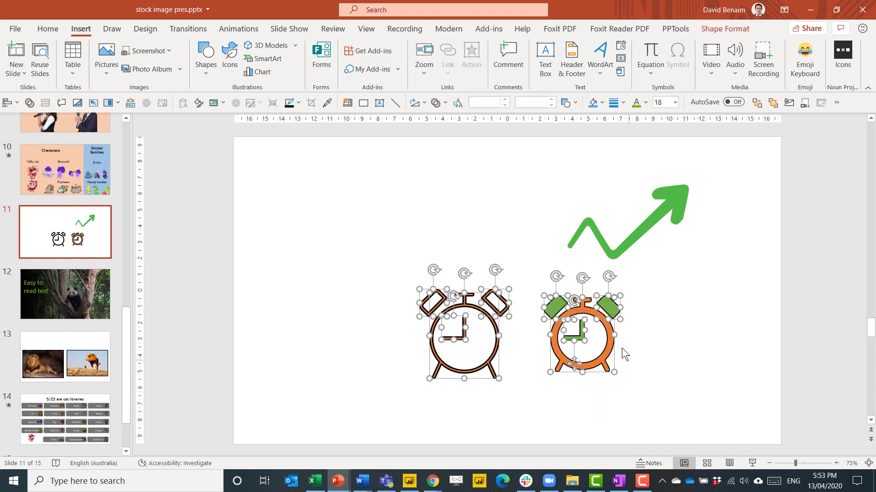
pyautogui.click(722, 31)
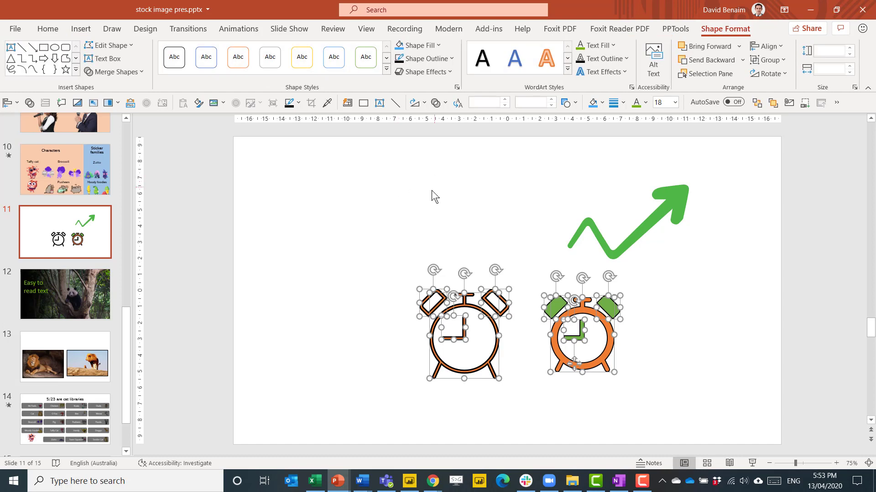
pyautogui.click(434, 45)
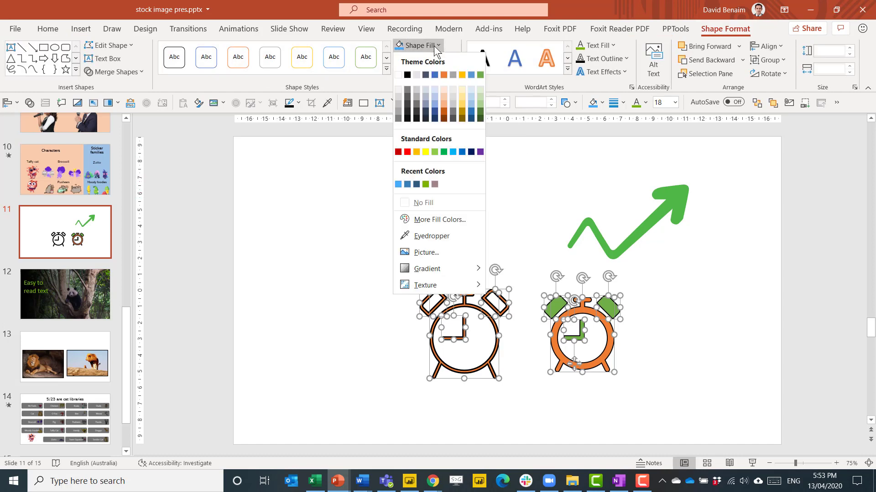
pyautogui.click(433, 236)
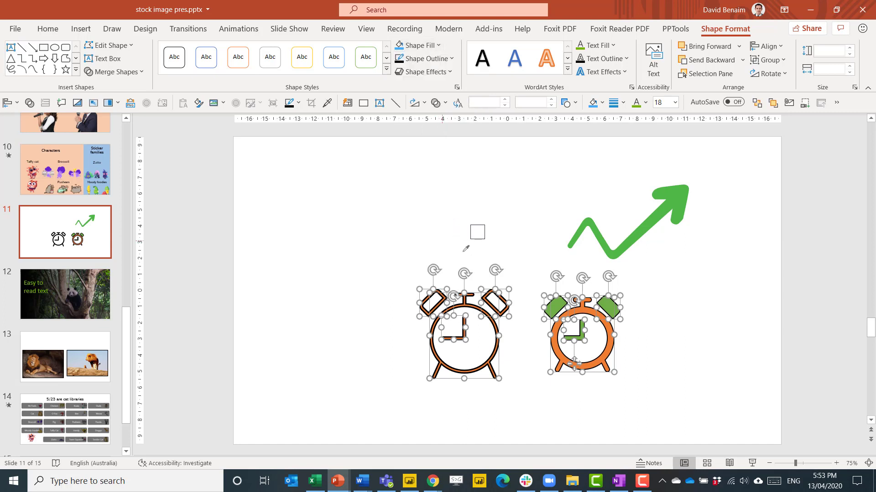
pyautogui.click(677, 195)
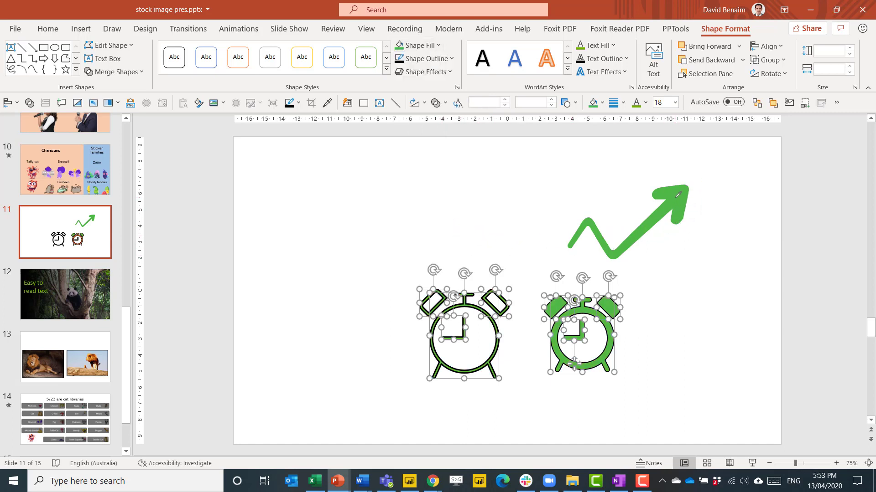
pyautogui.click(450, 239)
# Step: Undo the green, then eyedrop the title bar's rust red as both clocks' fill
pyautogui.hotkey('ctrl', 'z')
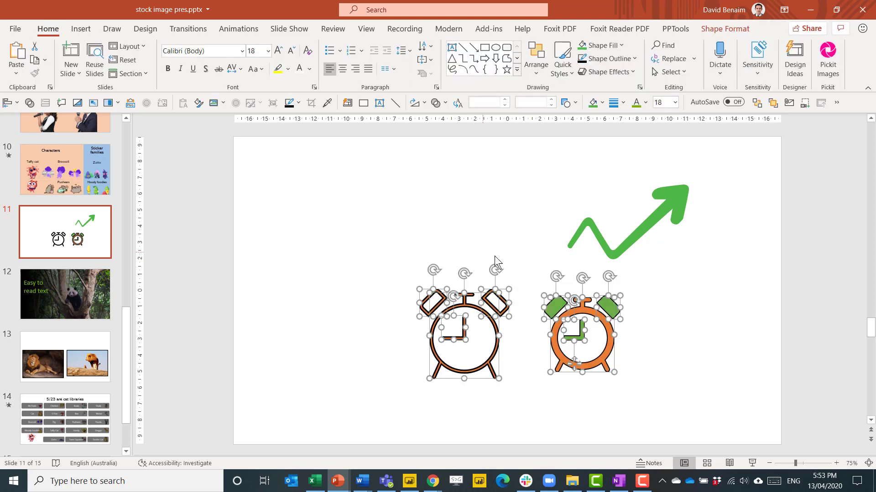
pyautogui.moveTo(383, 273); pyautogui.dragTo(663, 398)
pyautogui.click(715, 31)
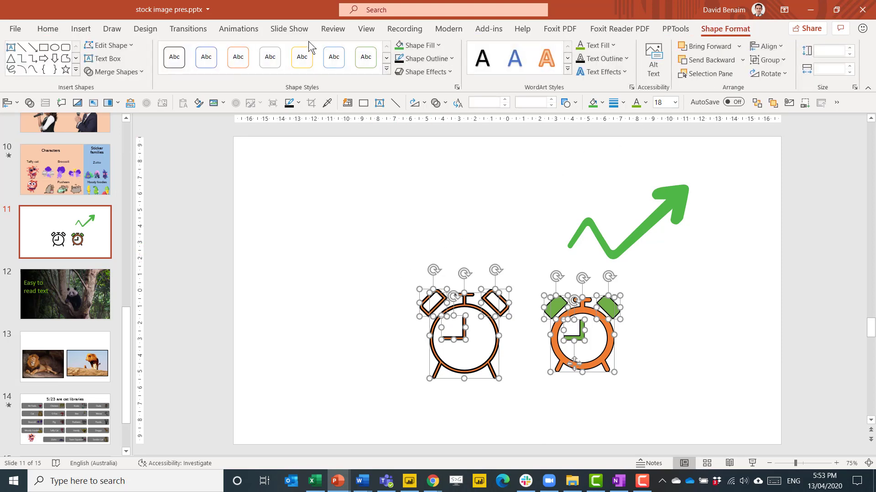
pyautogui.click(426, 47)
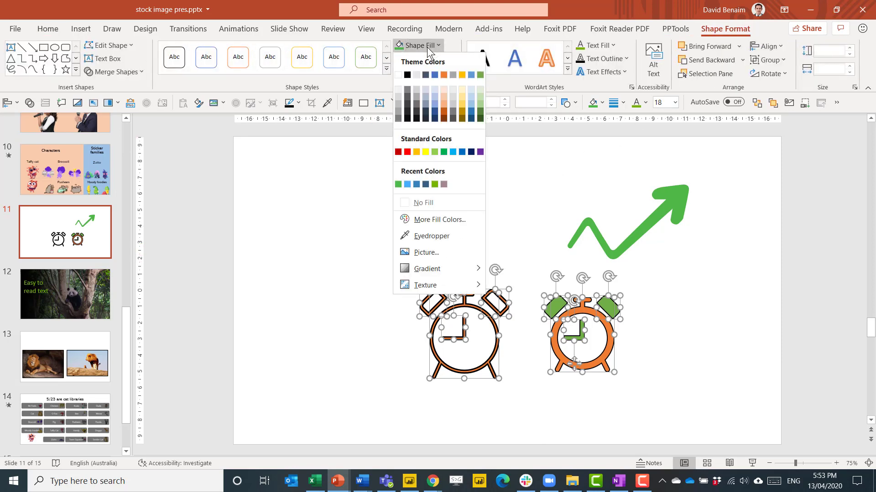
pyautogui.click(451, 237)
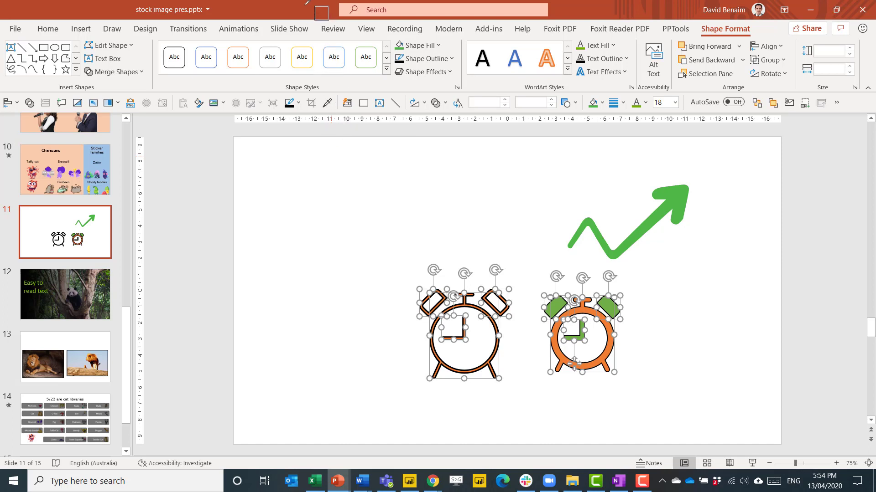
pyautogui.click(306, 4)
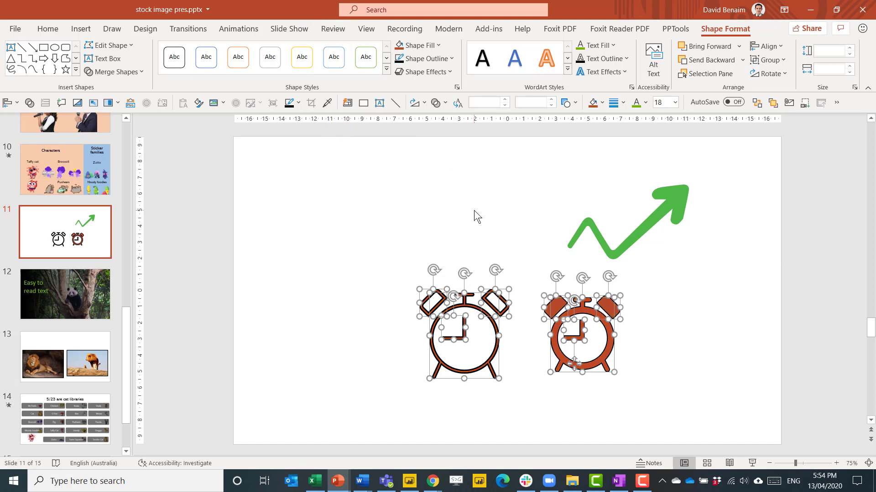
pyautogui.click(509, 227)
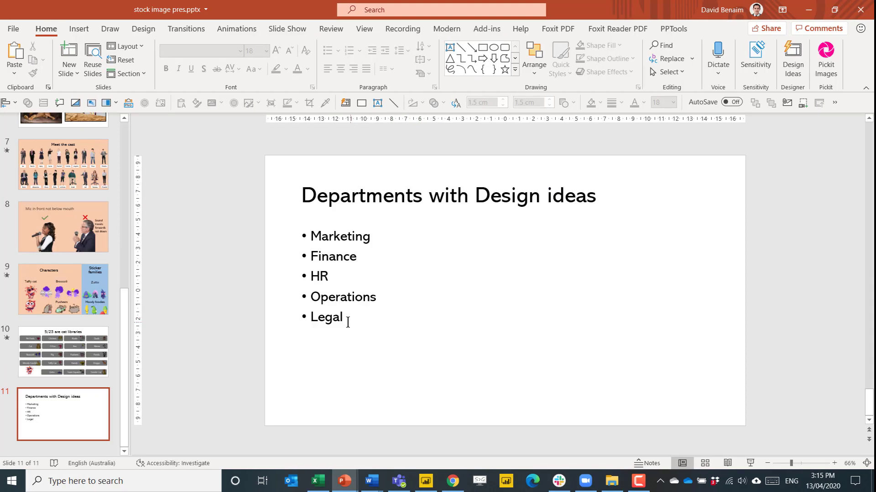
# Step: Apply the icon-row Design Idea to the departments and swap Operations' gear for a wrench
pyautogui.click(792, 62)
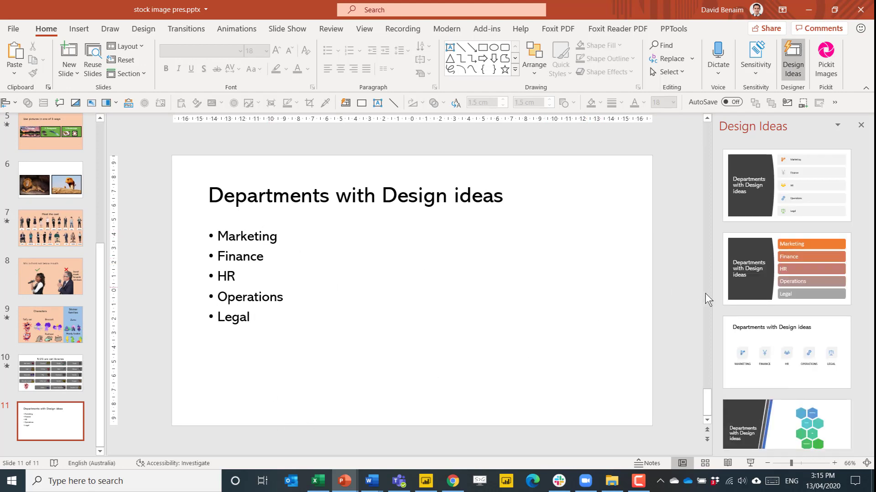
pyautogui.click(787, 349)
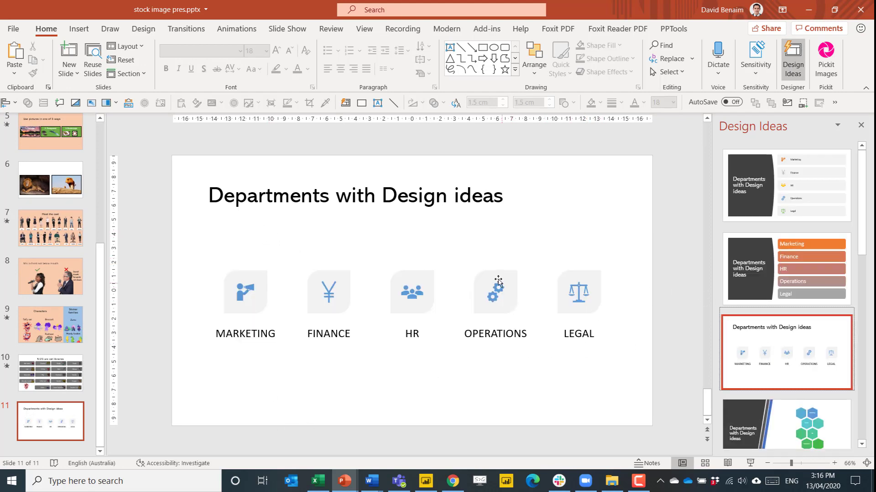
pyautogui.click(496, 295)
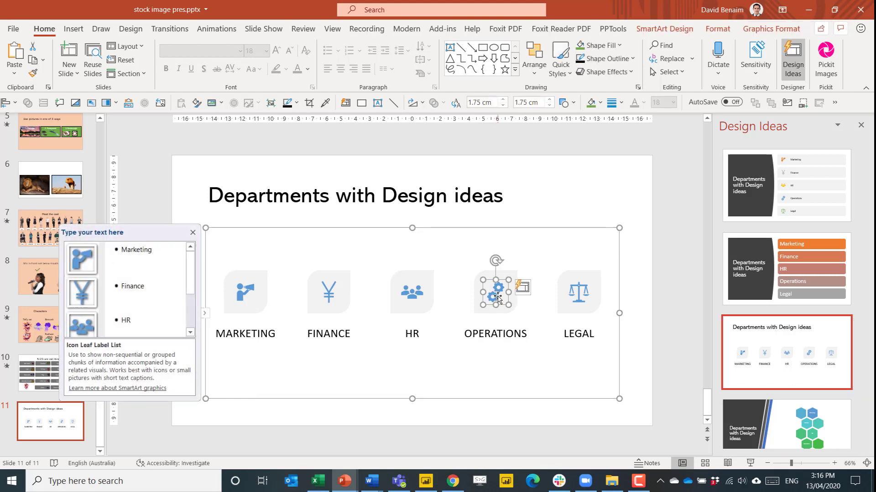
pyautogui.click(523, 288)
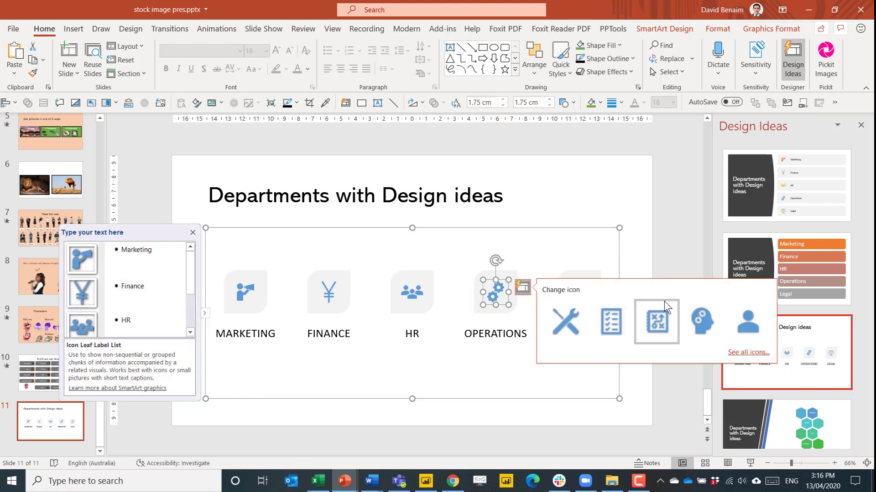
pyautogui.click(571, 327)
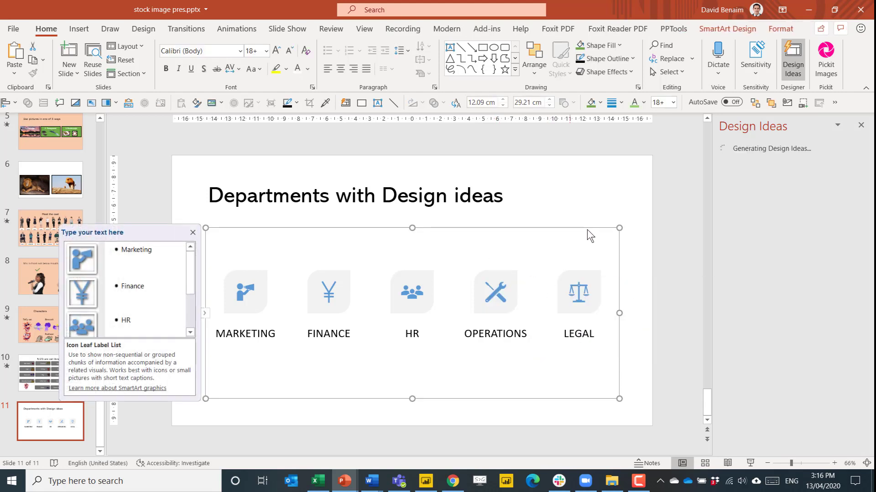
pyautogui.scroll(-5, 807, 365)
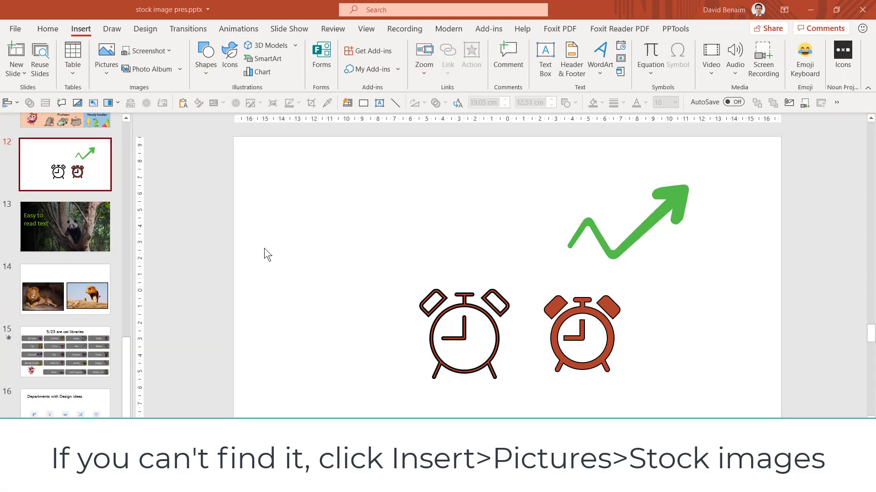
# Step: Insert a suited man reading a clipboard and a woman in black from Cutout People
pyautogui.click(229, 61)
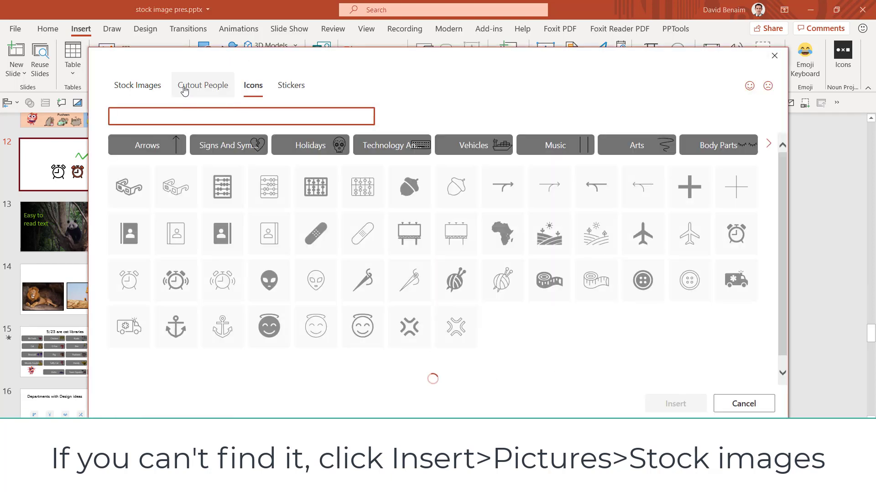
pyautogui.click(215, 91)
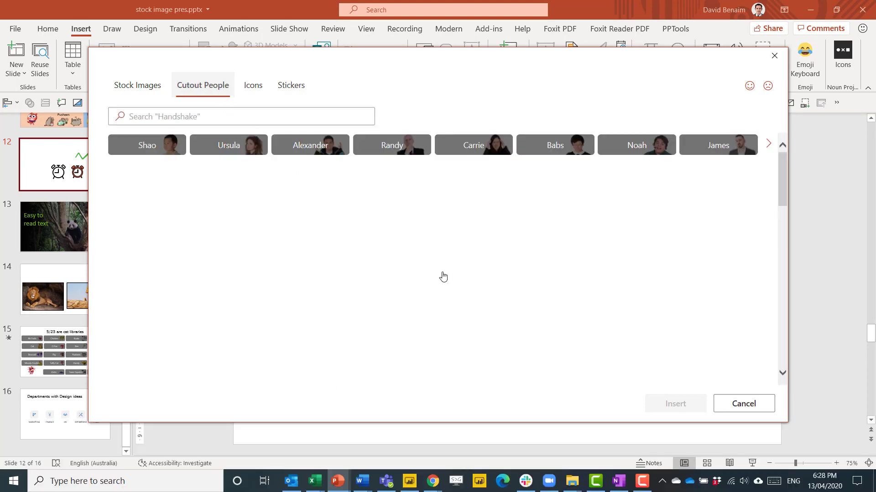
pyautogui.click(549, 149)
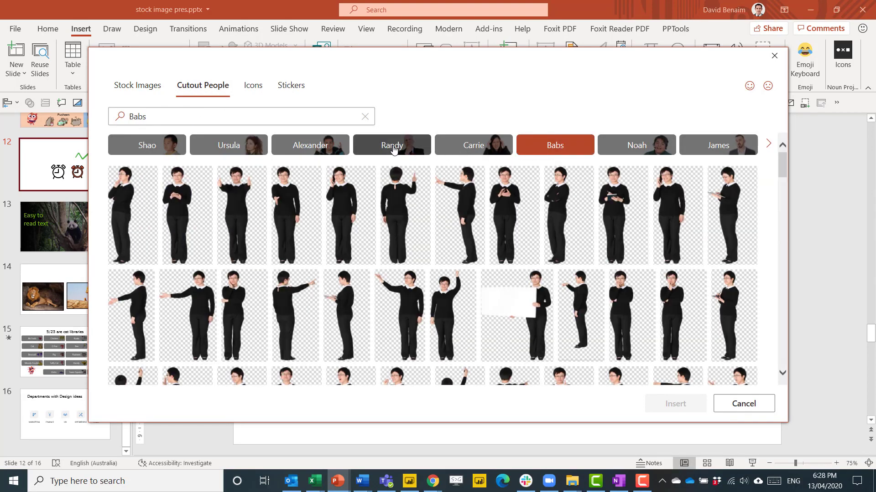
pyautogui.click(393, 148)
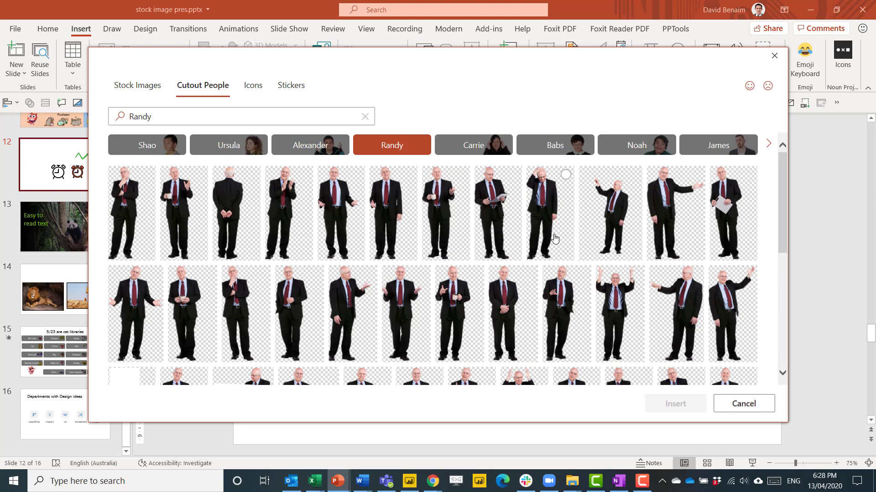
pyautogui.click(502, 219)
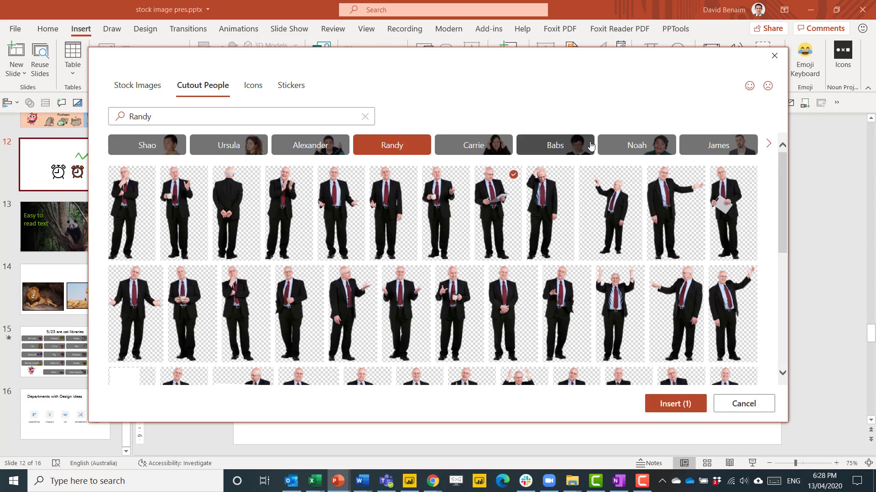
pyautogui.click(584, 152)
pyautogui.click(568, 203)
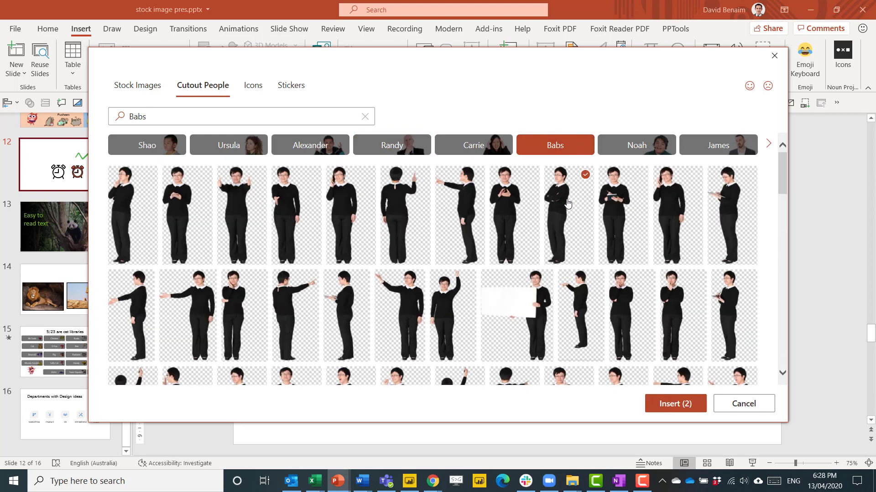
pyautogui.click(664, 401)
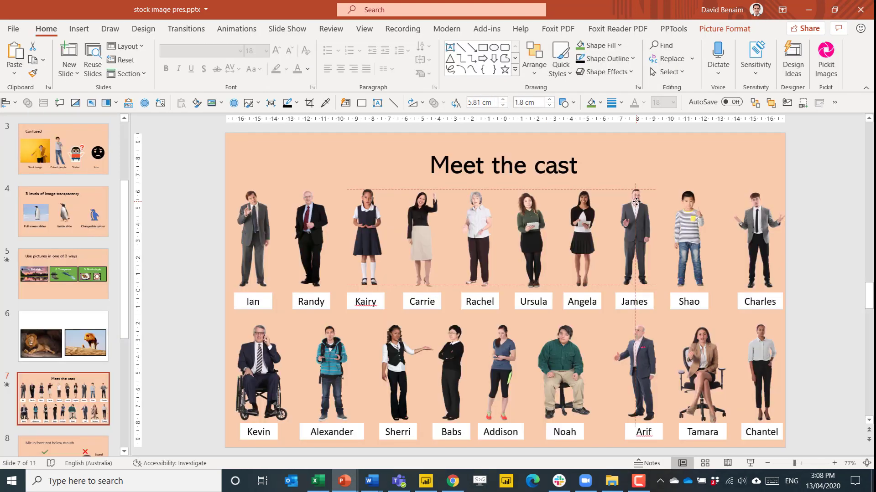
pyautogui.click(641, 237)
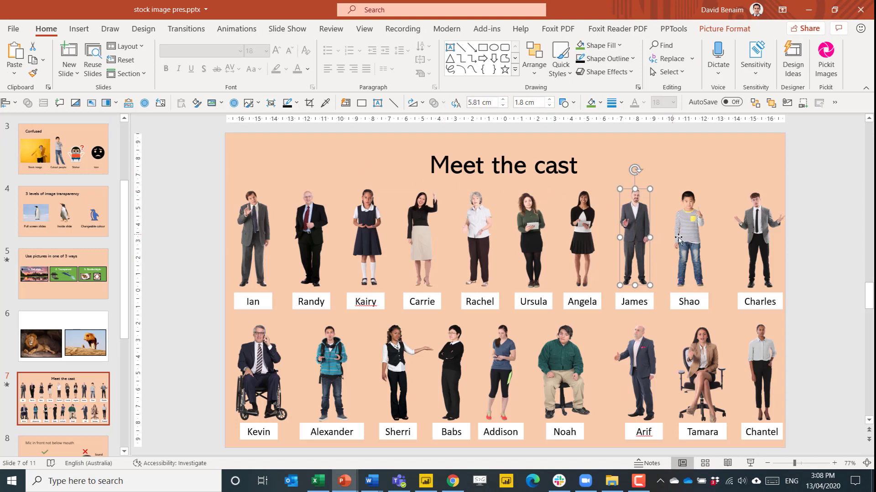
# Step: Deselect the cast picture and bring up the Insert > Icons gallery
pyautogui.click(821, 334)
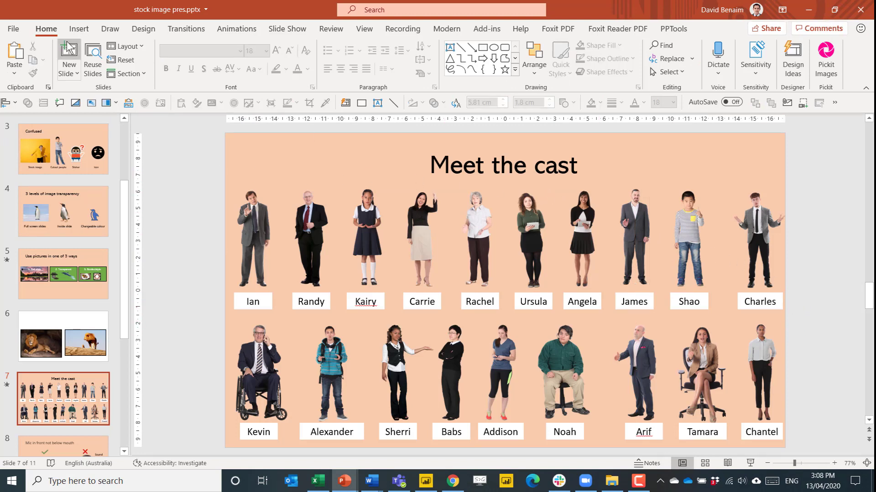
pyautogui.click(77, 29)
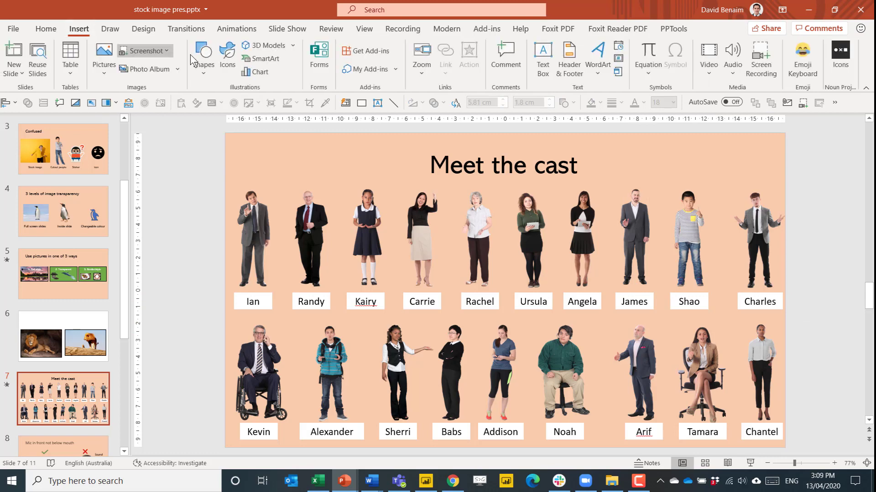
pyautogui.click(227, 73)
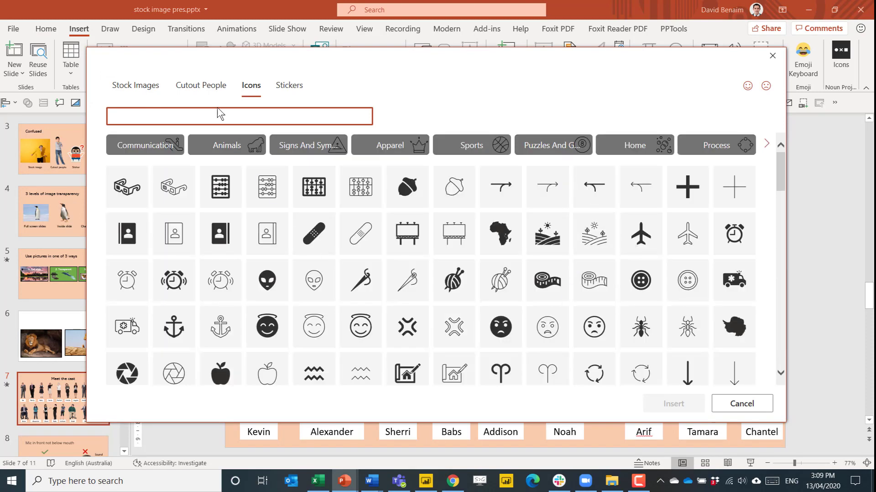
# Step: In Cutout People, view Rachel's poses, then James's, and select the James search text
pyautogui.click(211, 92)
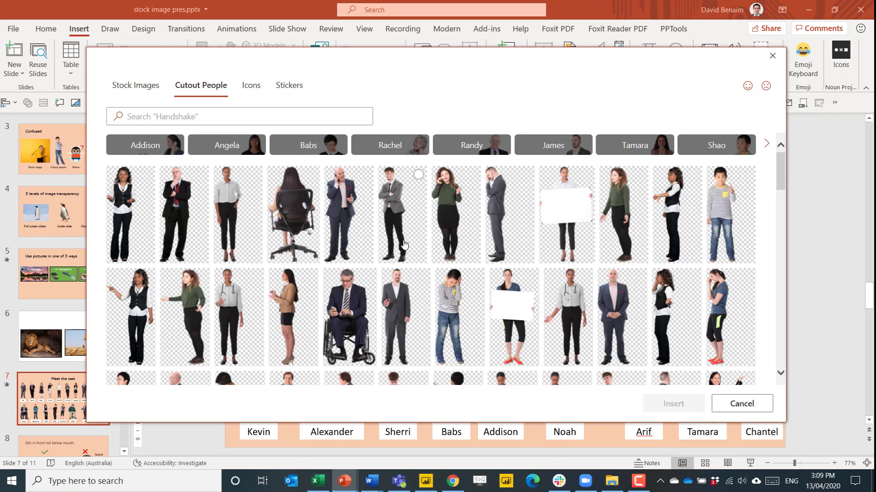
pyautogui.scroll(-10, 405, 246)
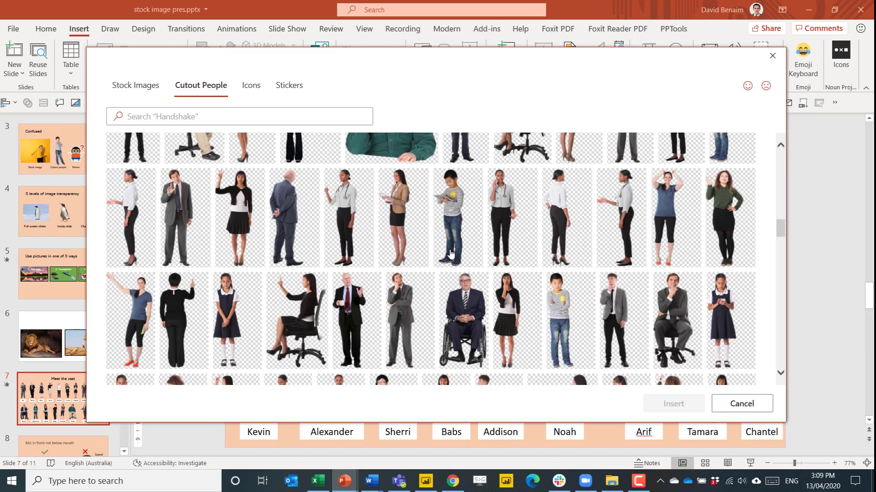
pyautogui.scroll(10, 451, 254)
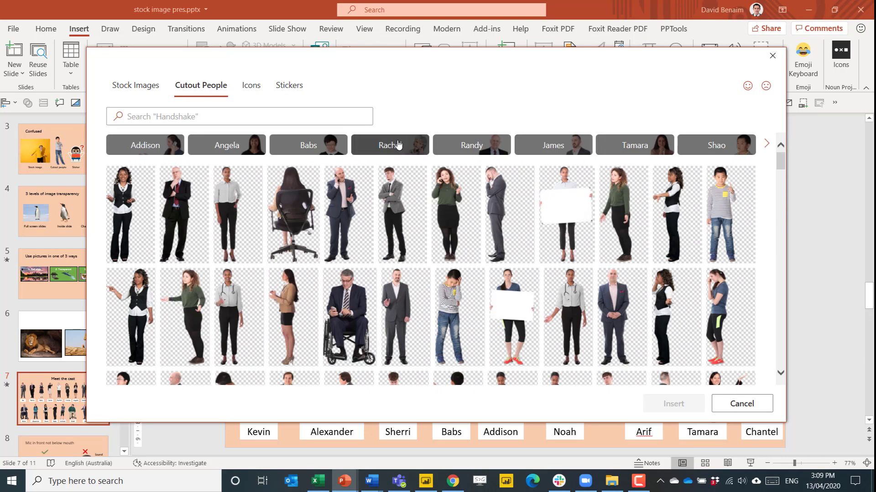
pyautogui.click(397, 145)
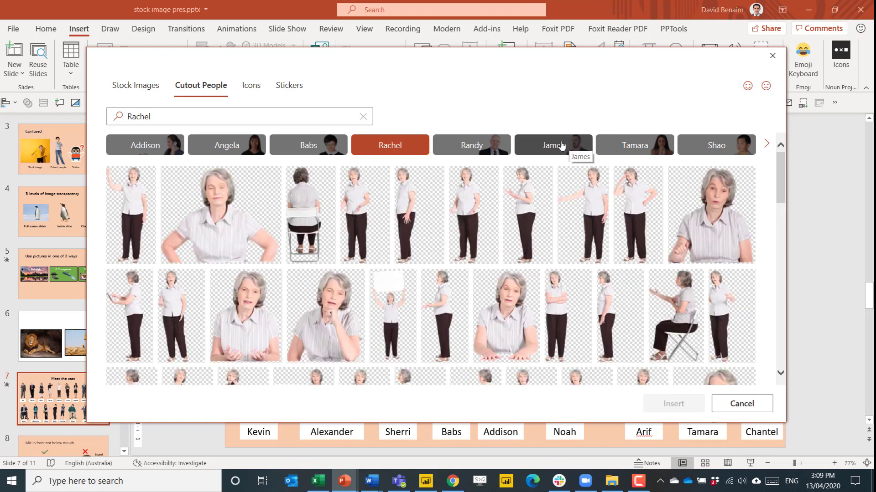
pyautogui.click(562, 146)
pyautogui.moveTo(579, 54); pyautogui.dragTo(603, 36)
pyautogui.click(193, 101)
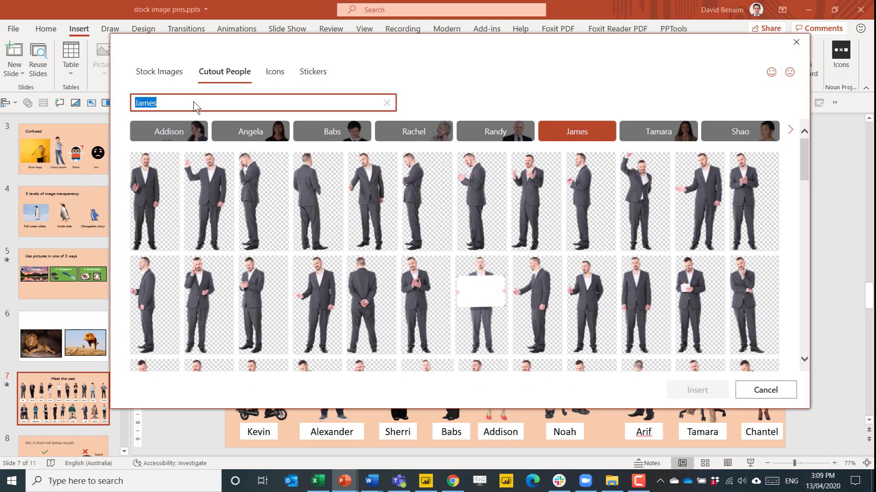
# Step: Search the cutout people for 'angry', clear the search, and close the library
pyautogui.press('BackSpace')
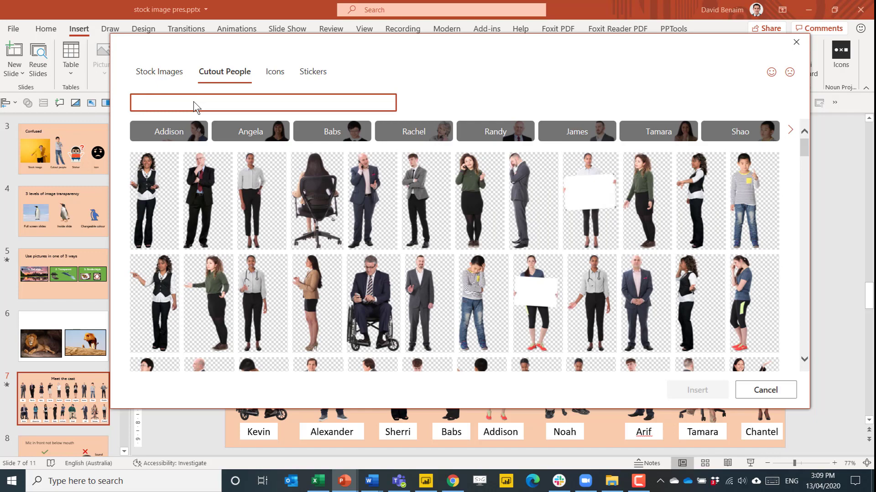
pyautogui.write('angry')
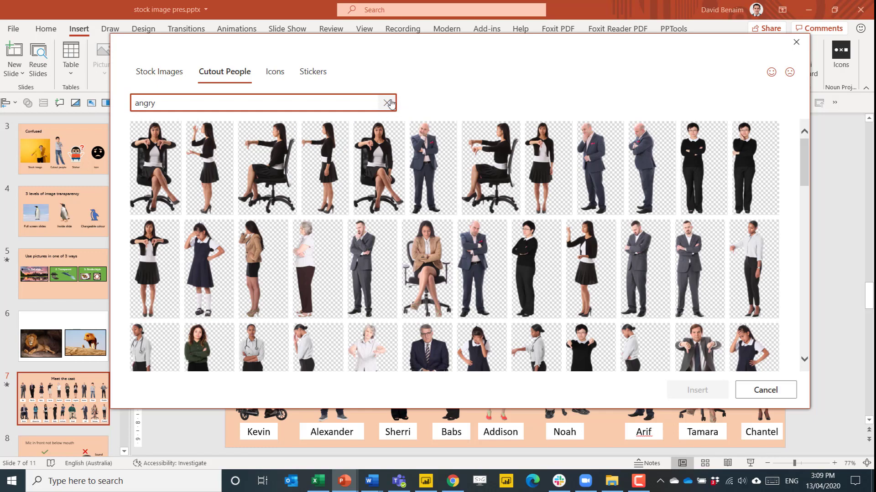
pyautogui.click(387, 103)
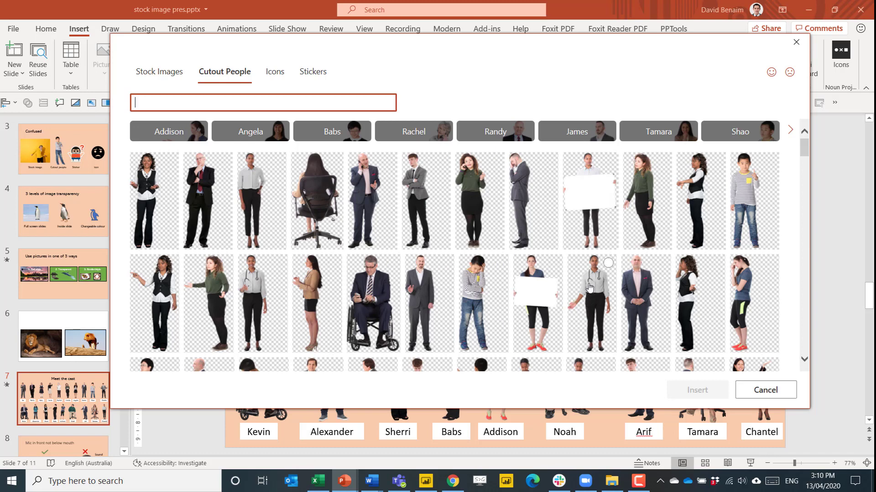
pyautogui.press('Escape')
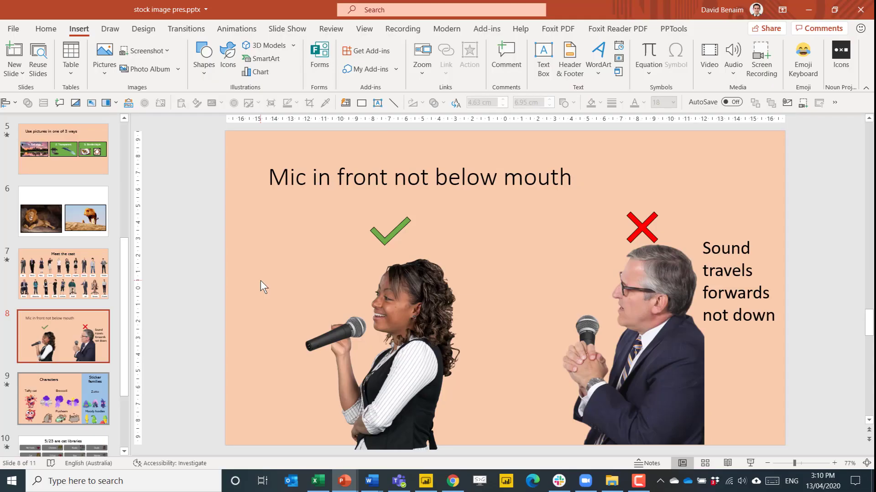
# Step: Nudge the microphone slightly right and down so it sits in the woman's hand
pyautogui.click(424, 309)
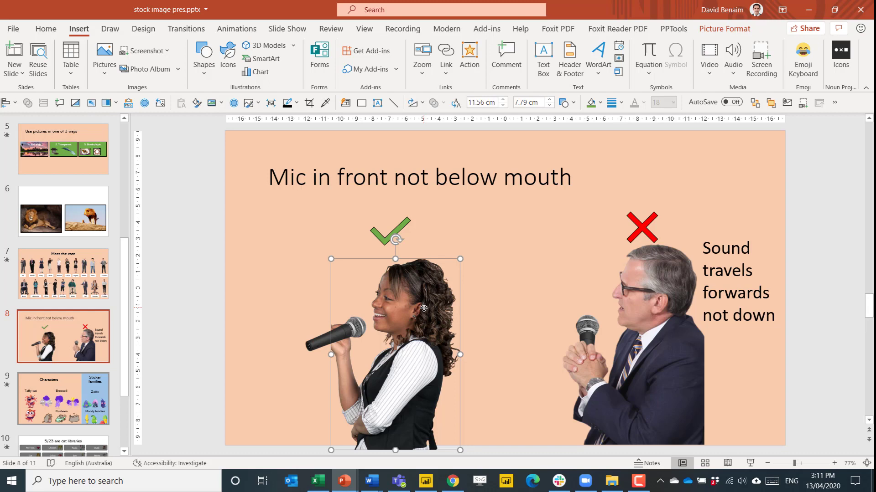
pyautogui.click(320, 345)
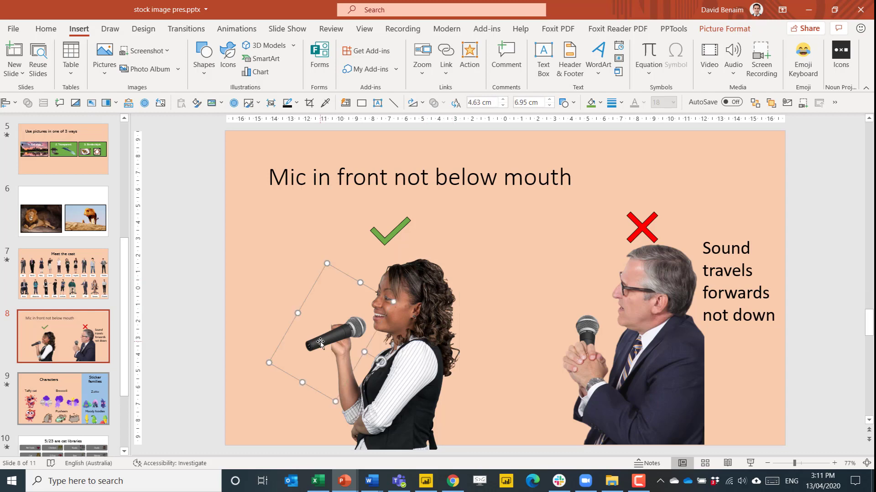
pyautogui.moveTo(320, 345); pyautogui.dragTo(322, 344)
pyautogui.click(593, 329)
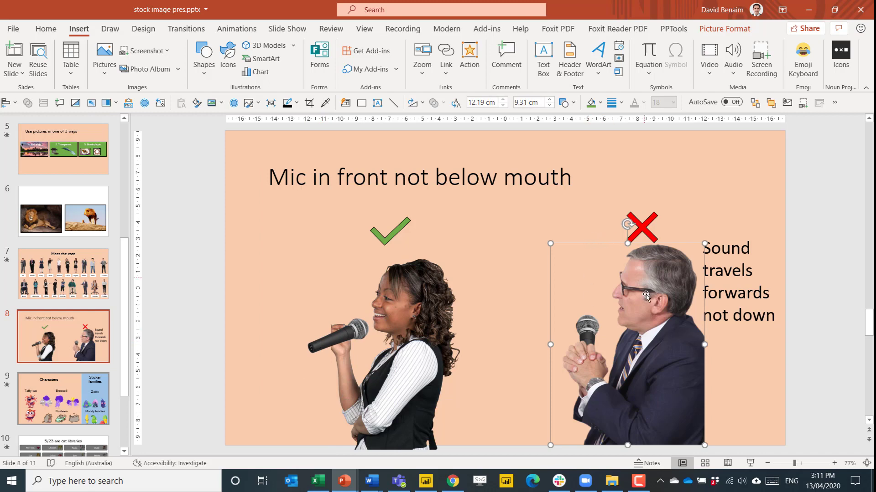
pyautogui.click(338, 345)
pyautogui.click(438, 299)
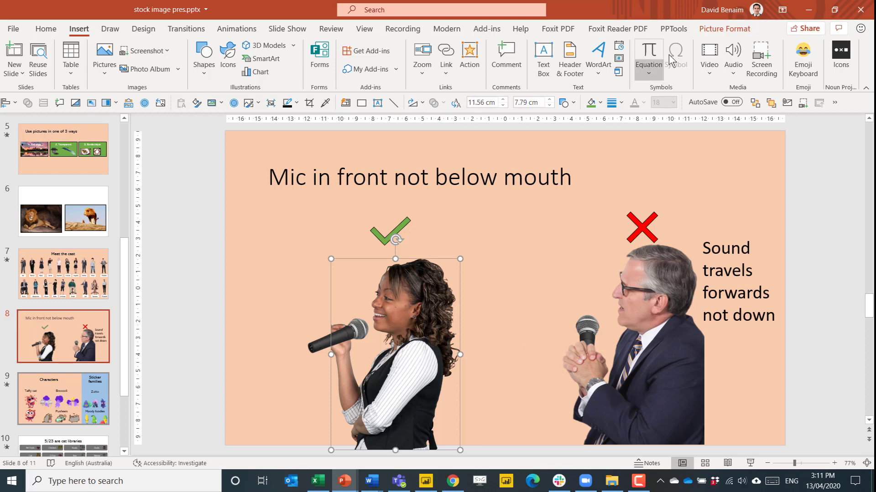
# Step: Extend the woman's picture crop leftward so her hand holding the microphone shows
pyautogui.click(704, 30)
pyautogui.click(738, 57)
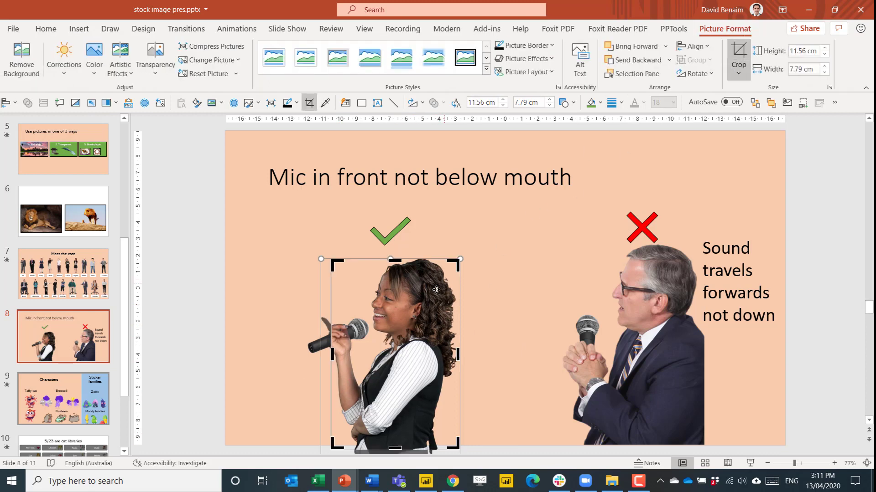
pyautogui.moveTo(332, 355); pyautogui.dragTo(318, 354)
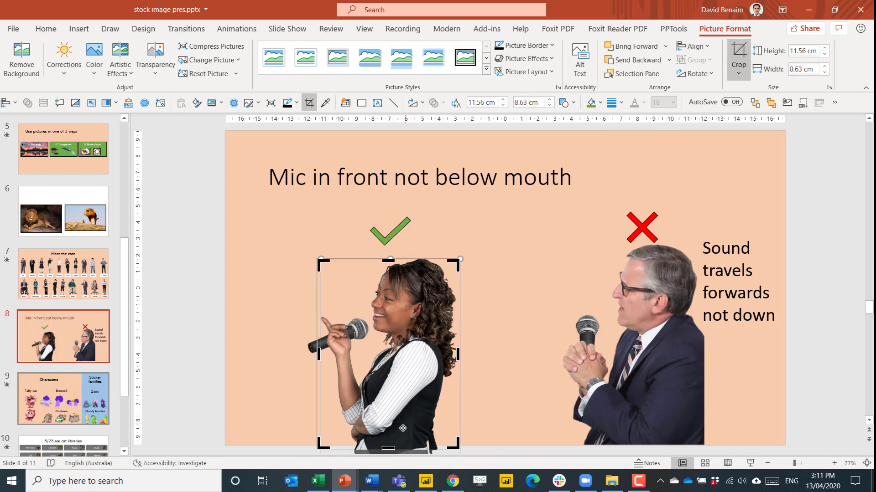
pyautogui.scroll(-5, 404, 426)
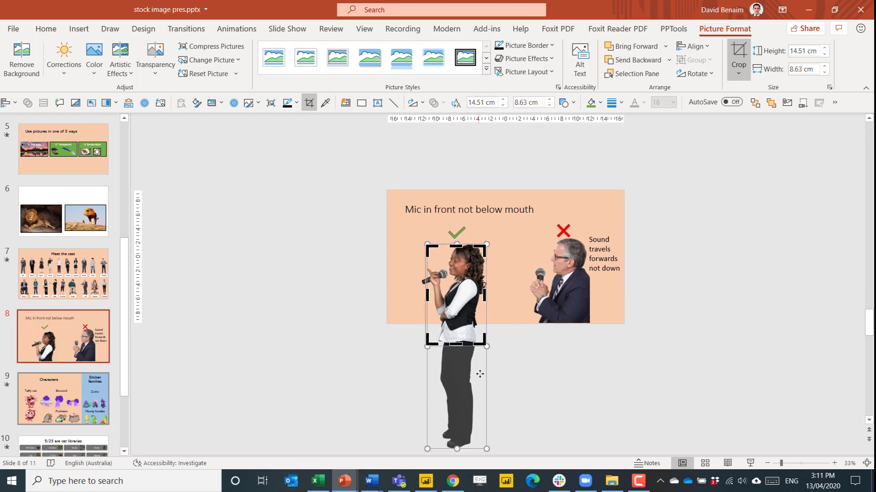
pyautogui.click(514, 279)
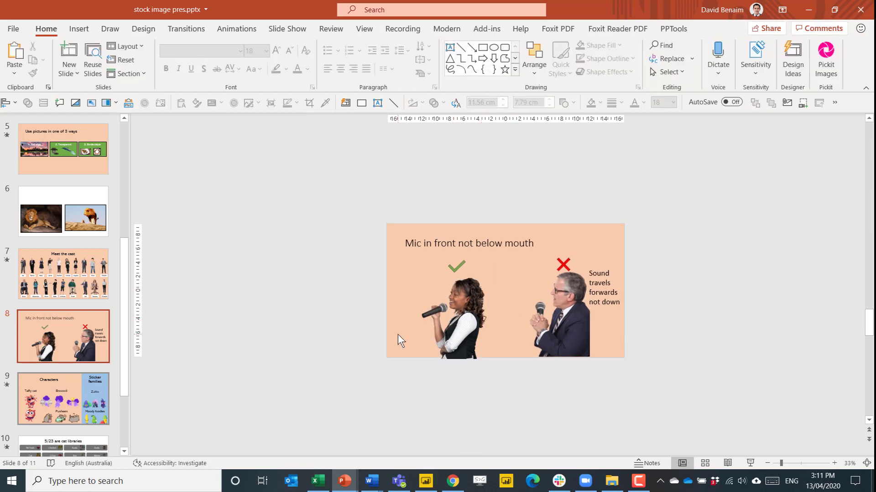
pyautogui.scroll(3, 397, 337)
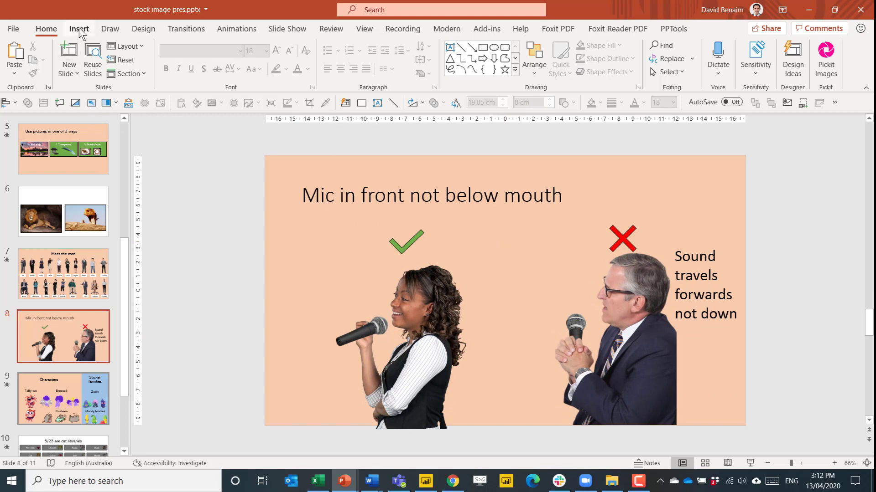
# Step: Insert cutouts of a suited man and a woman on the phone, moving the woman right
pyautogui.click(79, 29)
pyautogui.click(223, 71)
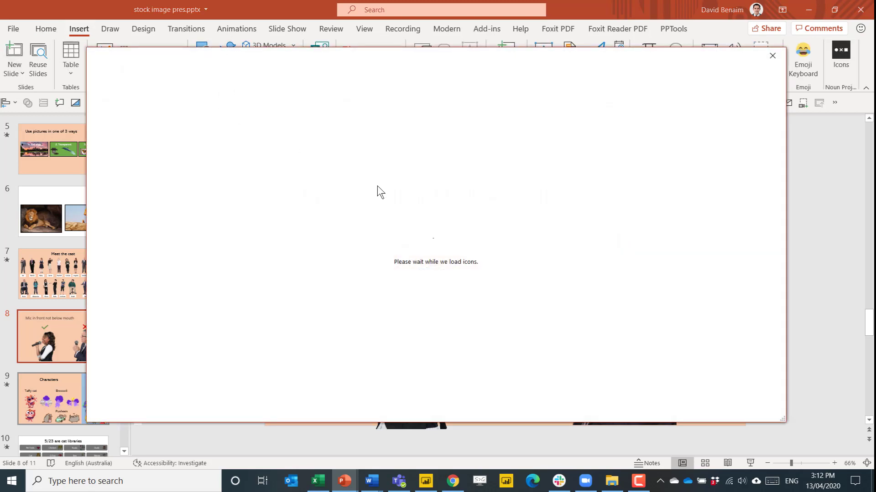
pyautogui.click(202, 87)
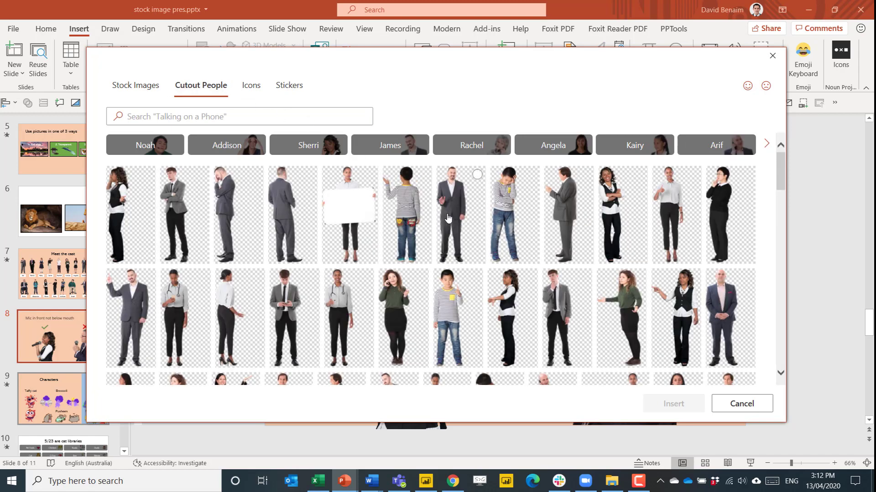
pyautogui.click(449, 219)
pyautogui.click(407, 302)
pyautogui.click(674, 404)
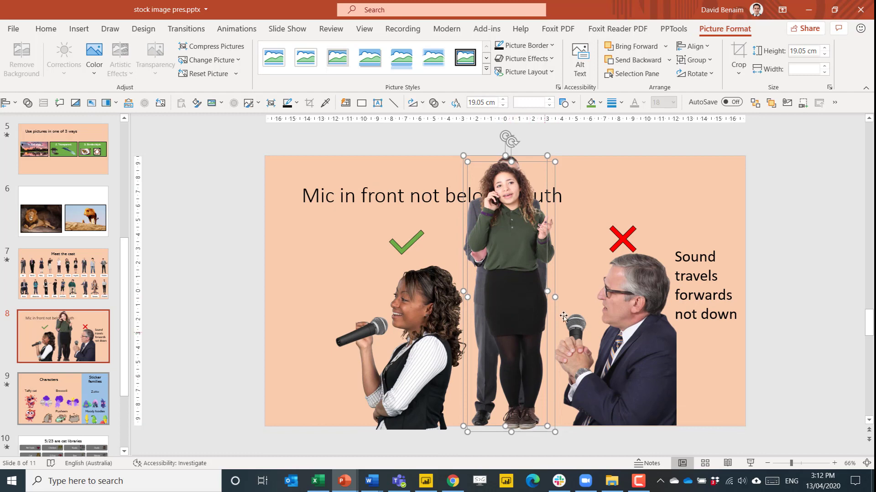
pyautogui.moveTo(533, 221); pyautogui.dragTo(618, 221)
pyautogui.keyDown('shift'); pyautogui.click(524, 256); pyautogui.keyUp('shift')
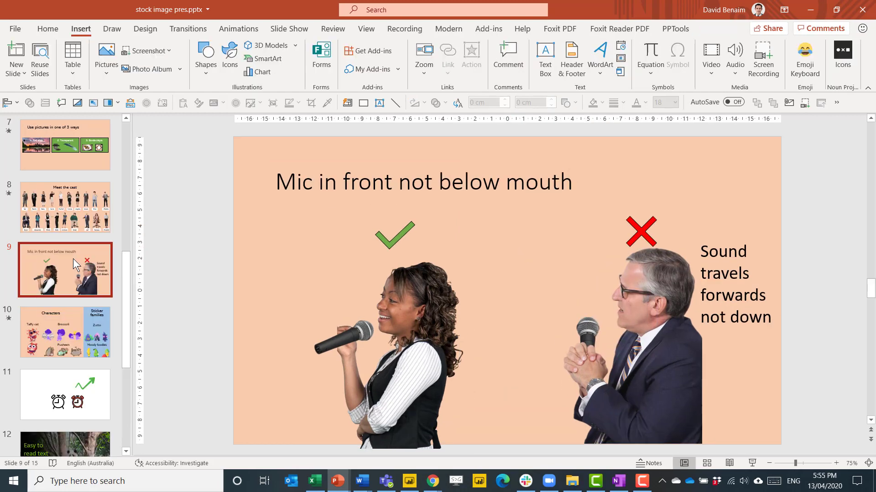
# Step: Add a new slide 10 and filter Cutout People to one suited man's poses
pyautogui.press('Return')
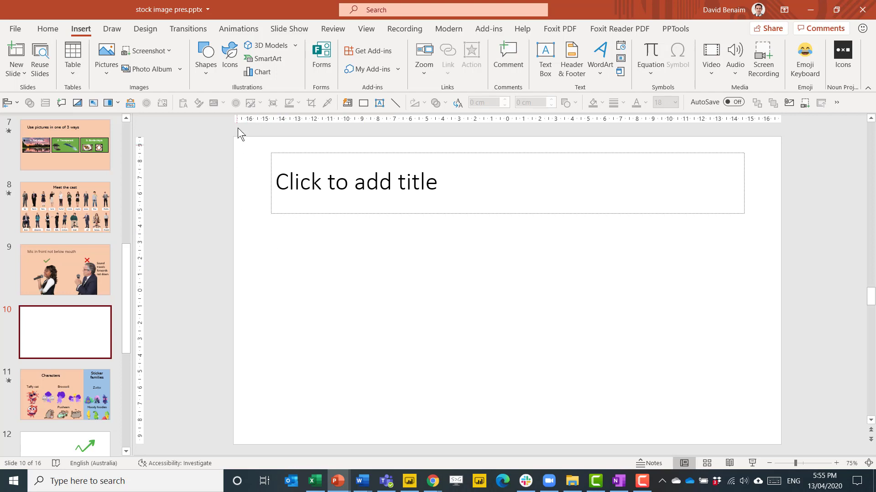
pyautogui.click(230, 61)
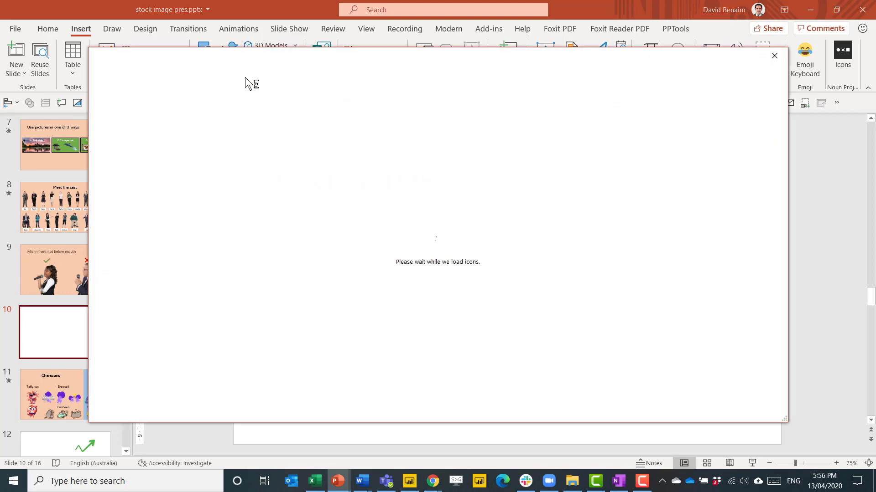
pyautogui.click(188, 87)
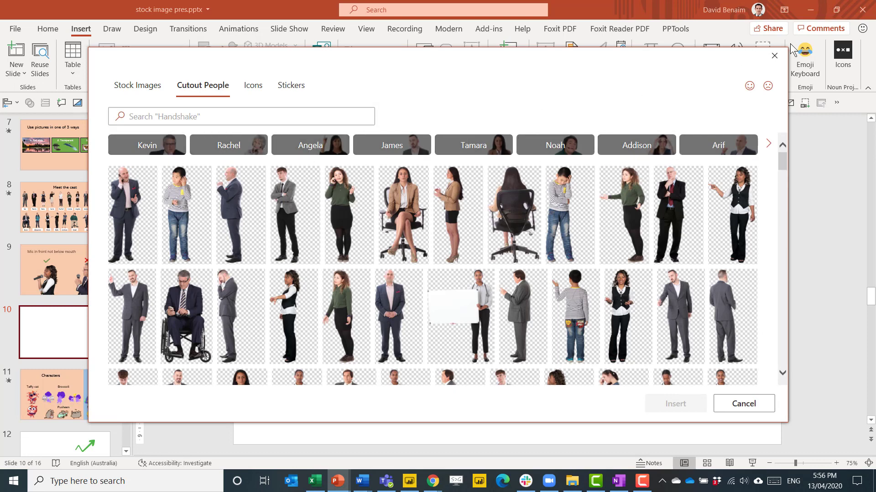
pyautogui.click(774, 55)
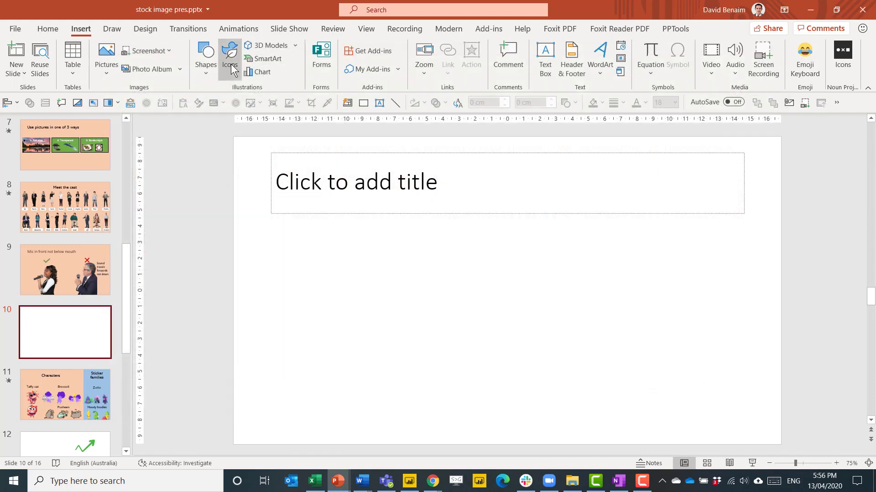
pyautogui.click(231, 64)
pyautogui.click(204, 87)
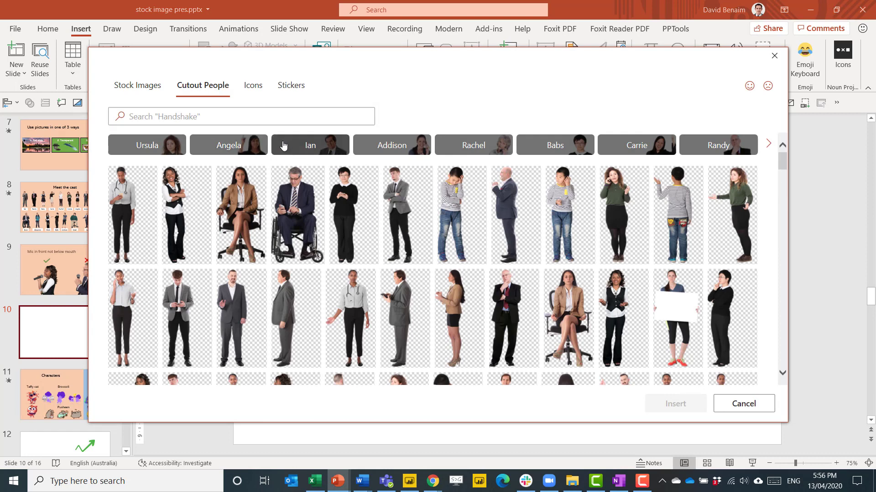
pyautogui.click(277, 117)
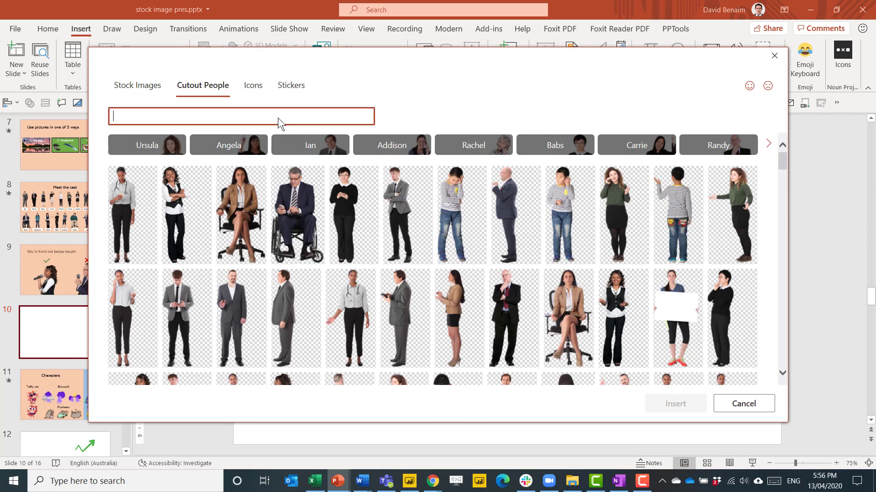
pyautogui.click(325, 146)
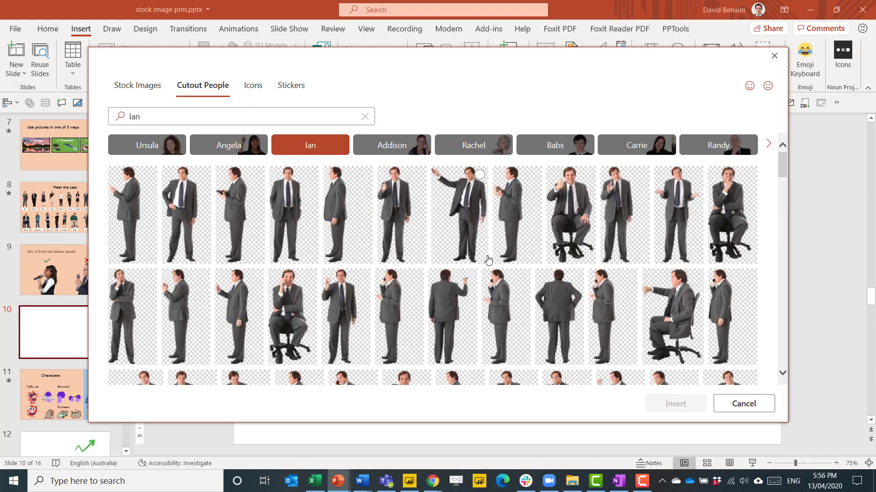
# Step: Insert the man's two poses holding a blank sign onto slide 10
pyautogui.scroll(-3, 371, 275)
pyautogui.scroll(-5, 371, 275)
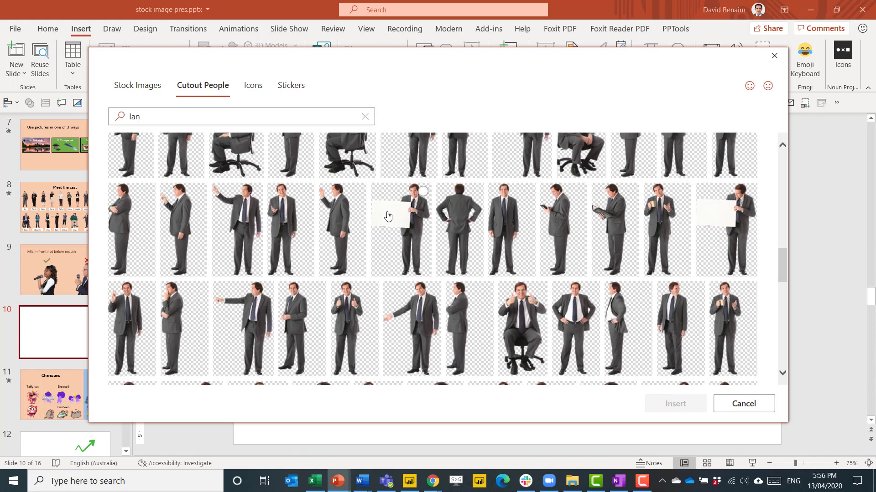
pyautogui.click(388, 216)
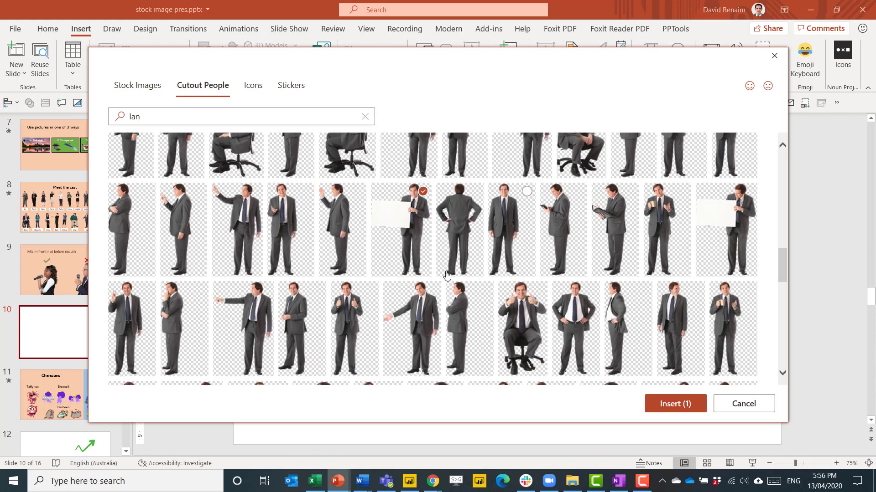
pyautogui.click(736, 221)
pyautogui.scroll(10, 318, 241)
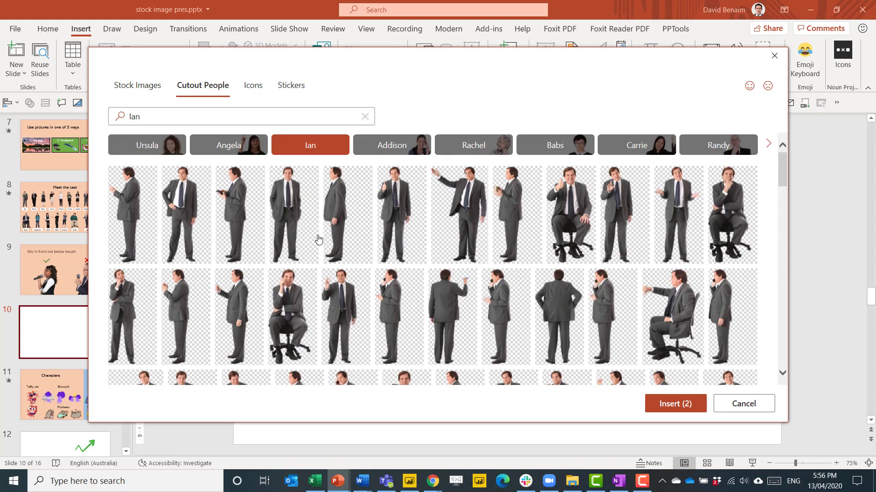
pyautogui.click(162, 118)
pyautogui.scroll(-5, 473, 227)
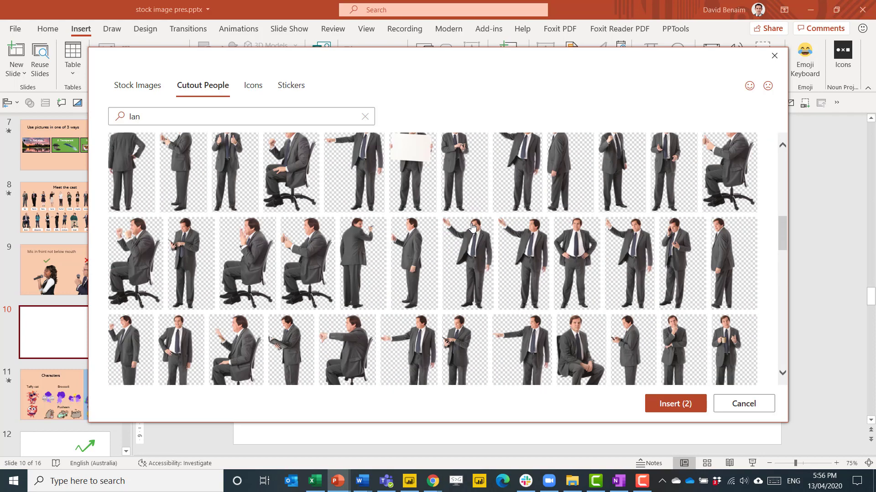
pyautogui.click(675, 404)
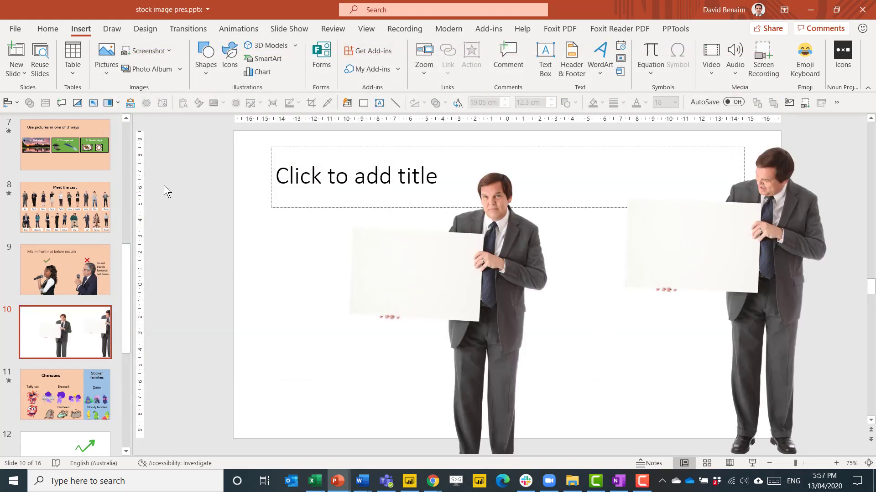
# Step: Add a 'Something cool' text box over the left sign, rotated to match its tilt
pyautogui.click(55, 31)
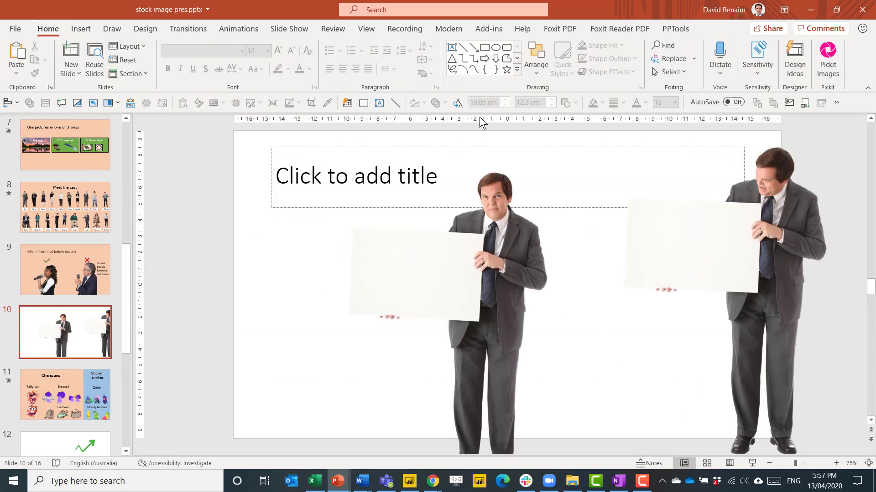
pyautogui.click(452, 48)
pyautogui.moveTo(366, 242); pyautogui.dragTo(470, 299)
pyautogui.write('SOmething cool')
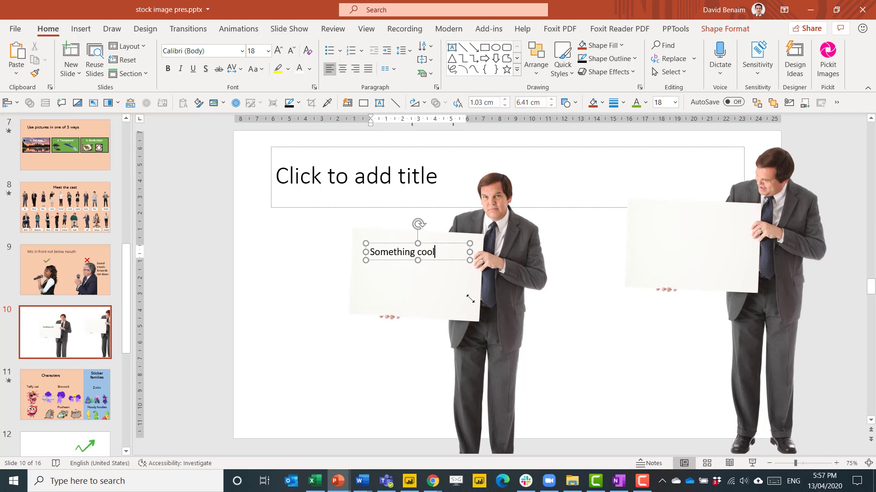
pyautogui.click(446, 249)
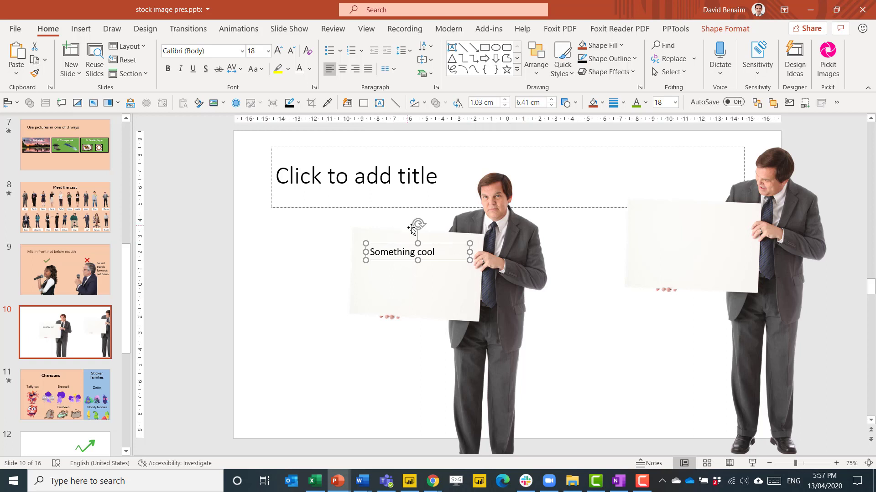
pyautogui.moveTo(417, 225); pyautogui.dragTo(419, 223)
pyautogui.click(821, 253)
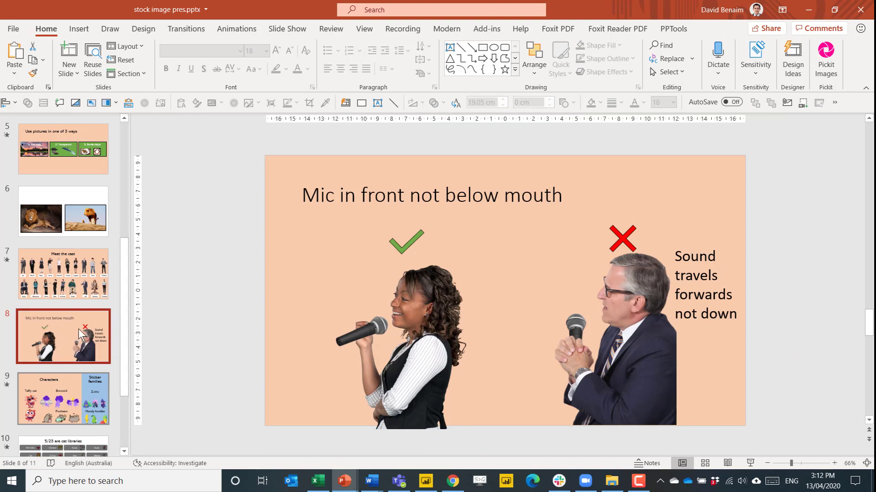
# Step: From slide 9, browse the Stickers collection without inserting any, then move to slide 10
pyautogui.click(76, 390)
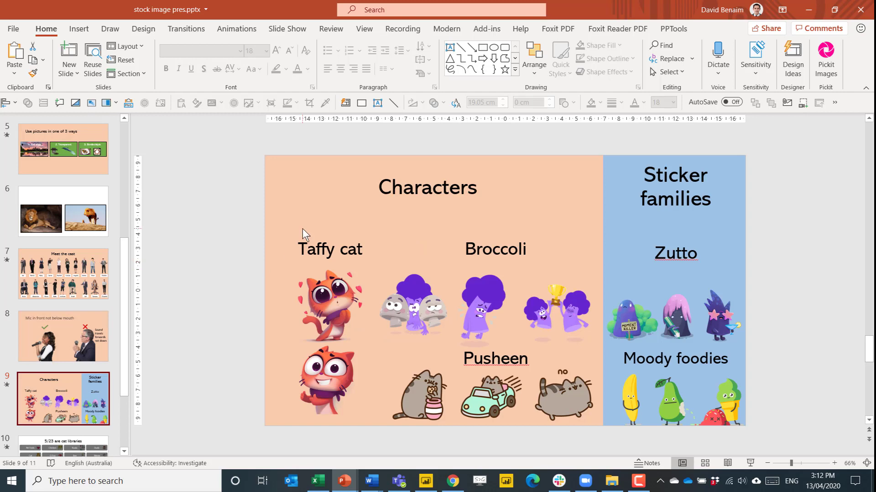
pyautogui.click(79, 29)
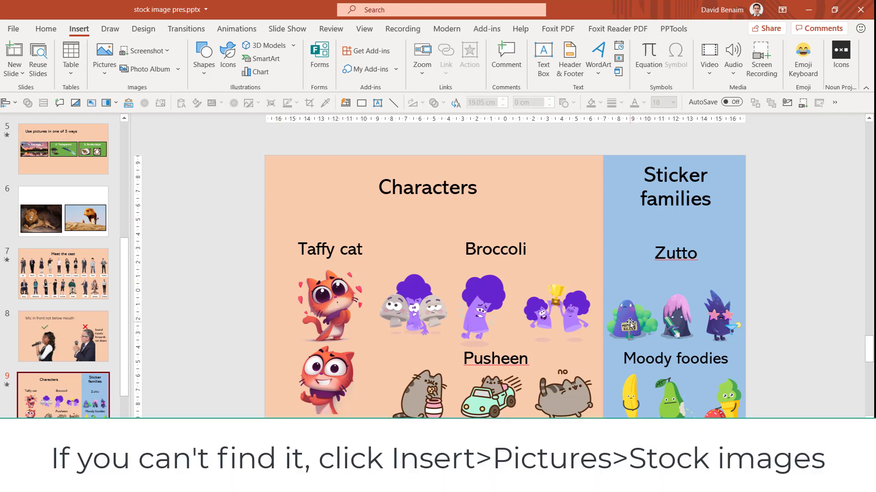
pyautogui.click(227, 57)
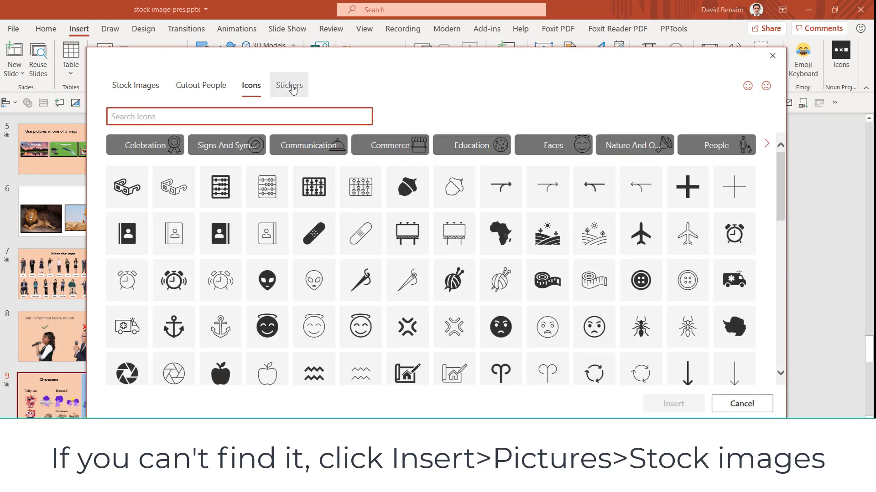
pyautogui.click(287, 87)
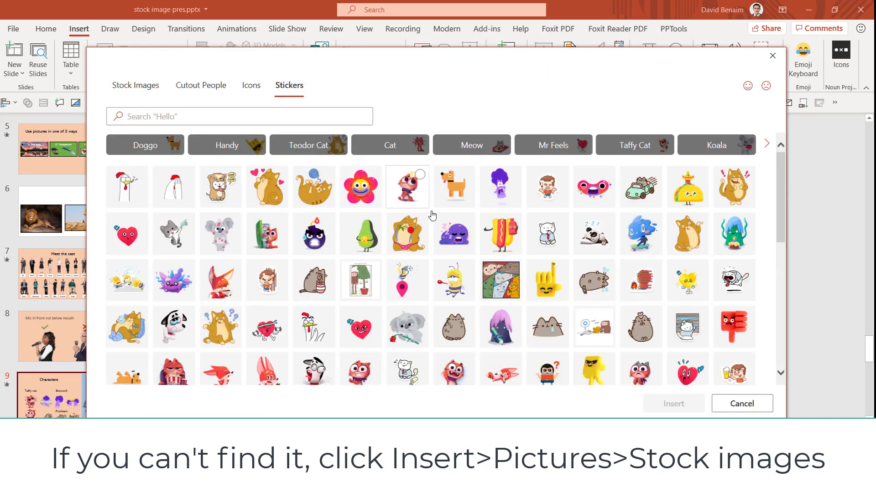
pyautogui.scroll(-5, 449, 269)
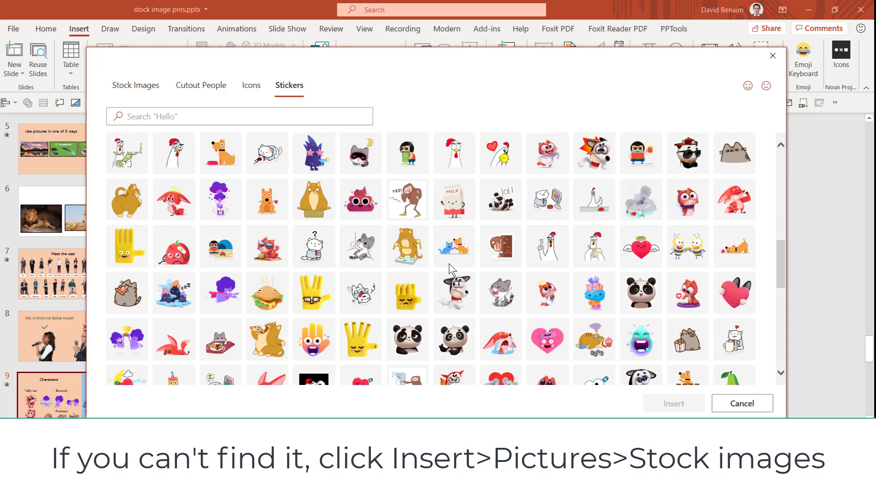
pyautogui.scroll(-3, 450, 264)
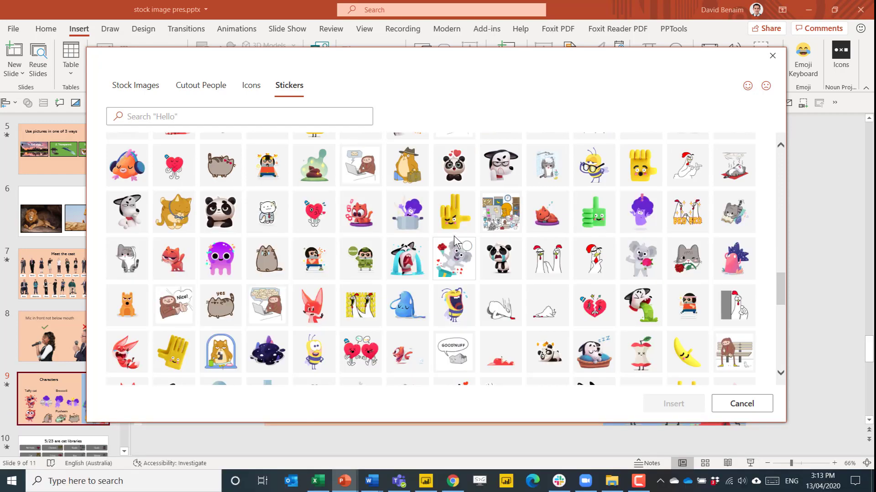
pyautogui.scroll(10, 455, 239)
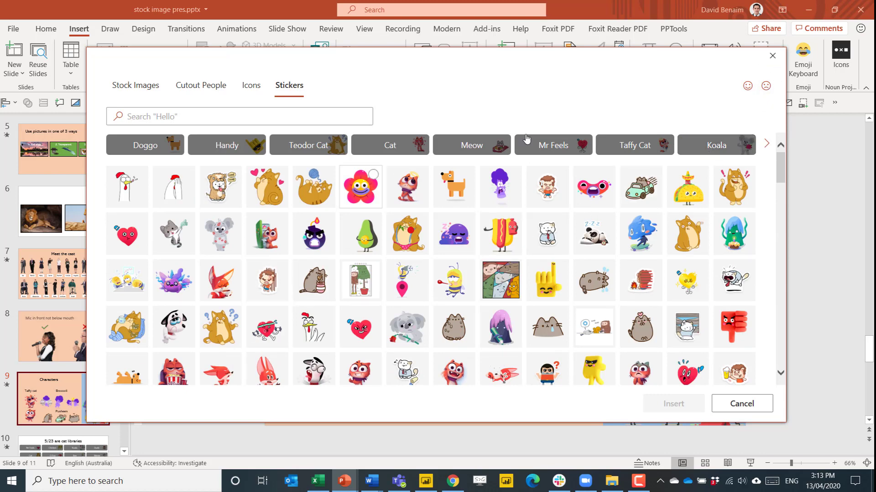
pyautogui.click(772, 55)
pyautogui.scroll(-1, 374, 287)
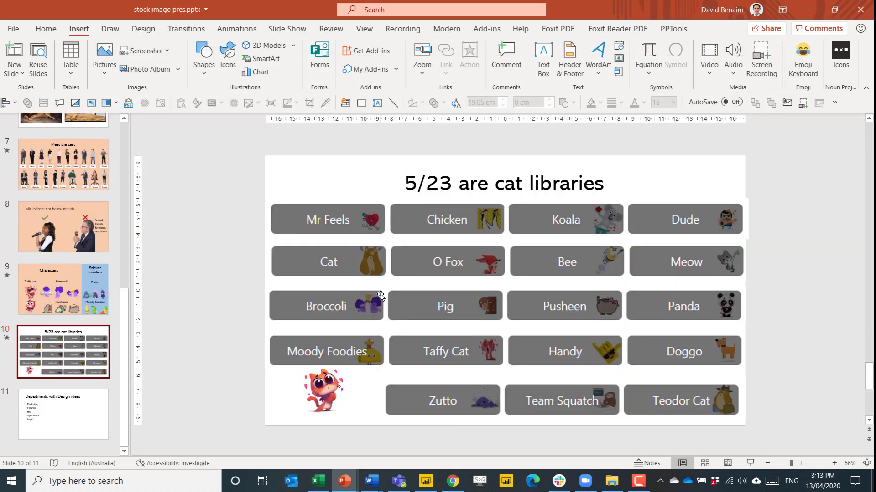
# Step: Follow the Pusheen link on slide 10 to open pusheen.com in the browser
pyautogui.click(334, 279)
pyautogui.click(795, 351)
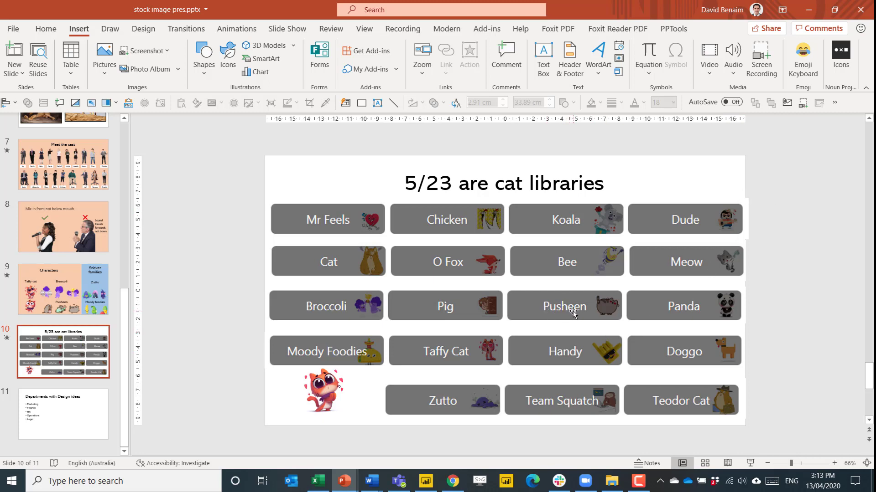
pyautogui.keyDown('ctrl'); pyautogui.click(541, 313); pyautogui.keyUp('ctrl')
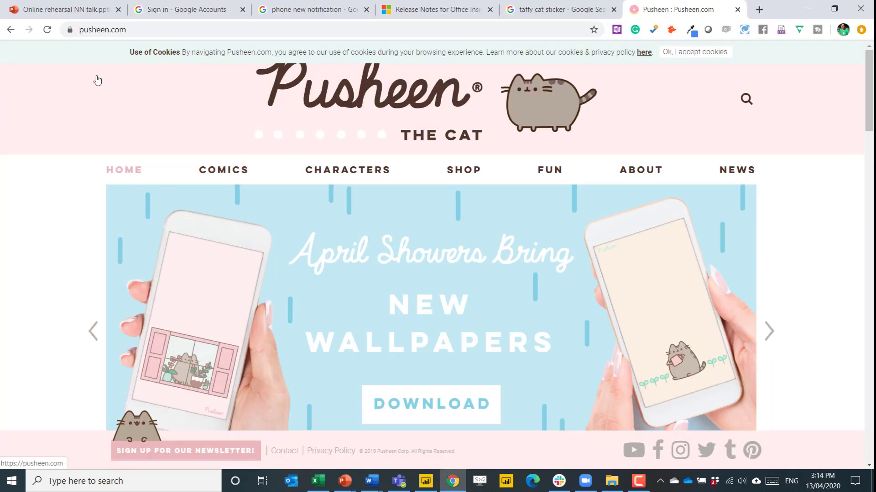
# Step: Skim the Pusheen homepage, then switch to the 'taffy cat sticker' Google results
pyautogui.scroll(-15, 286, 212)
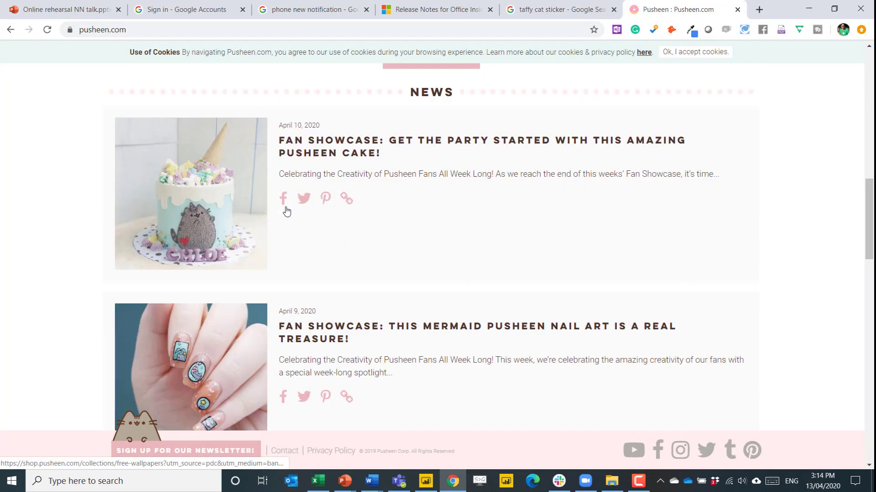
pyautogui.scroll(7, 287, 211)
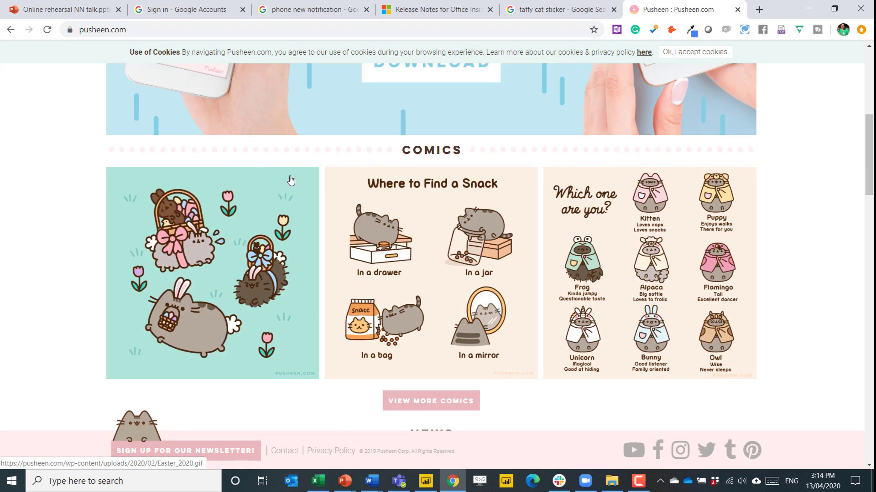
pyautogui.hotkey('ctrl', 'shift', 'Tab')
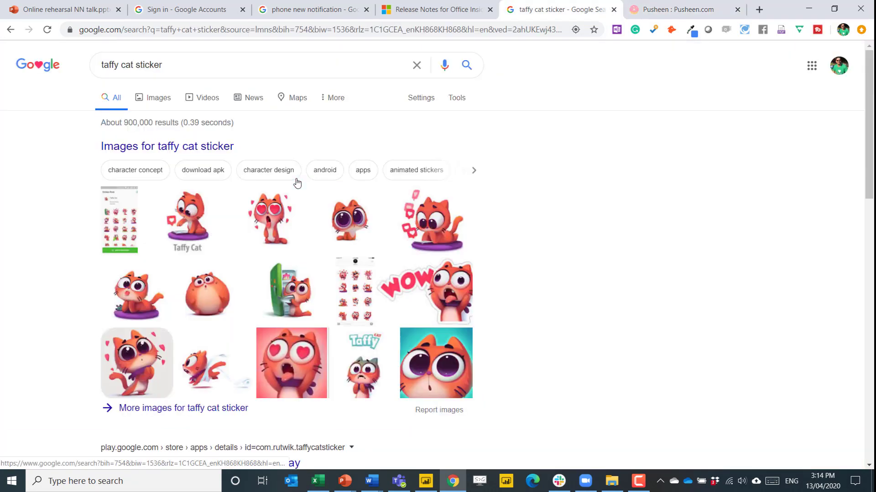